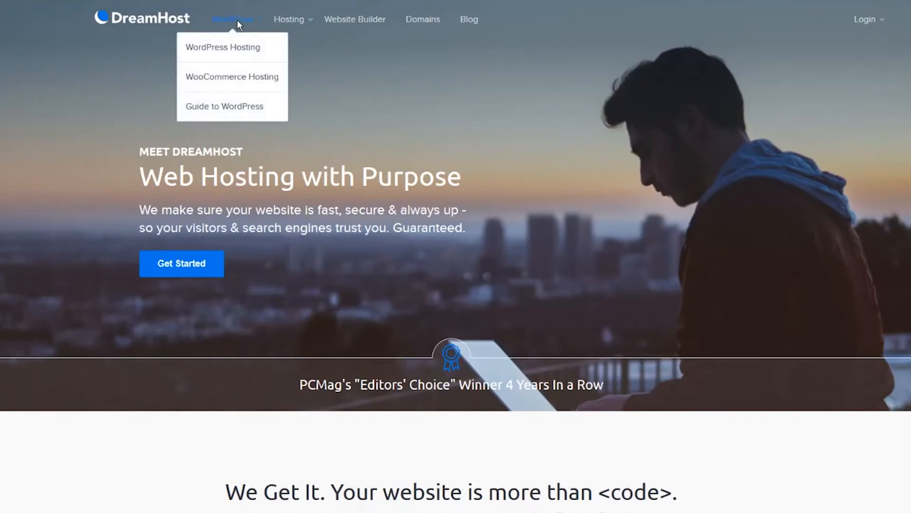
- Start a Shared WordPress signup and create the account with an email address and password
click(250, 49)
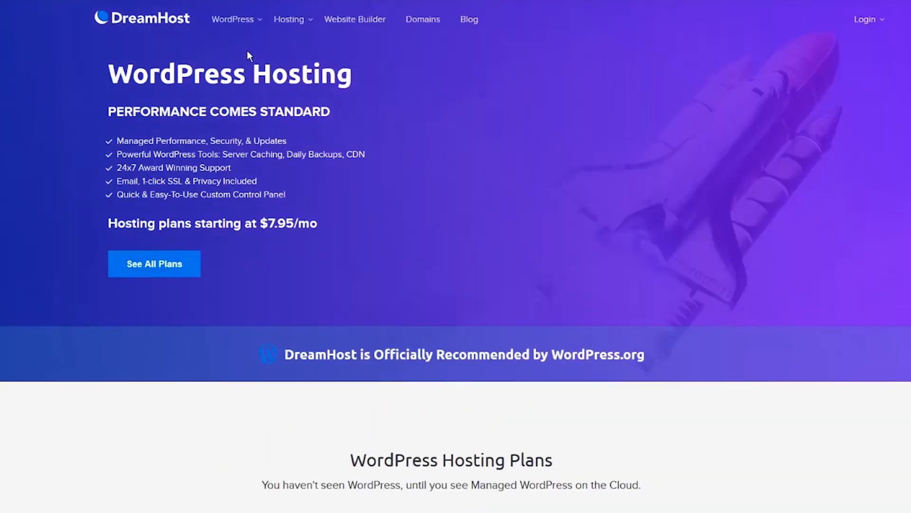
scroll(175, 139, down, 5)
scroll(140, 253, down, 1)
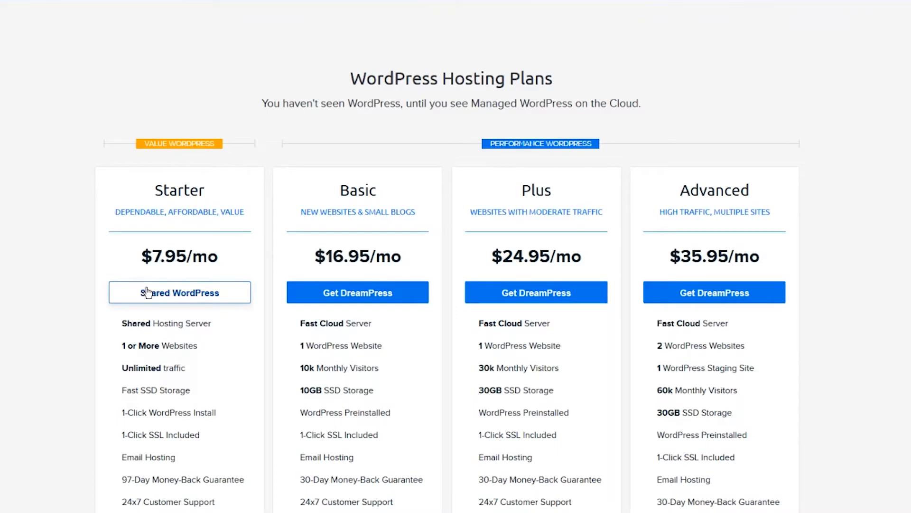
click(148, 293)
click(449, 212)
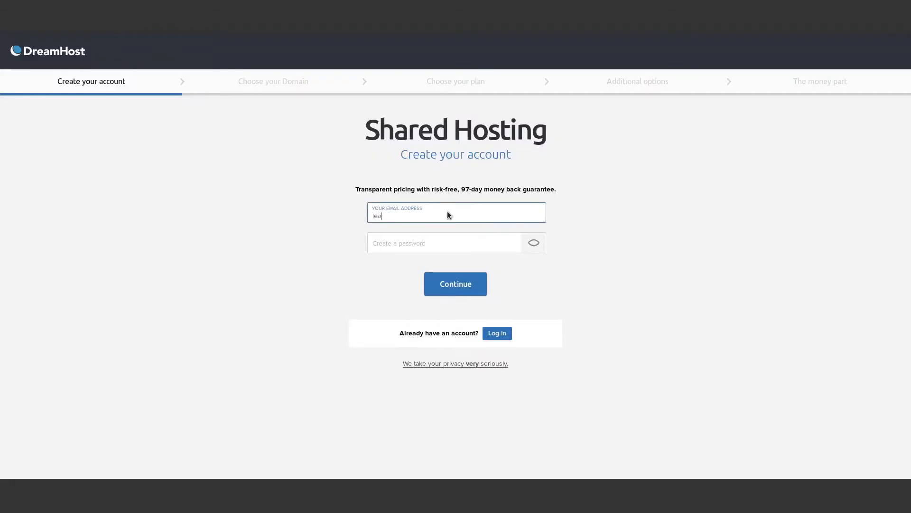
key(Tab)
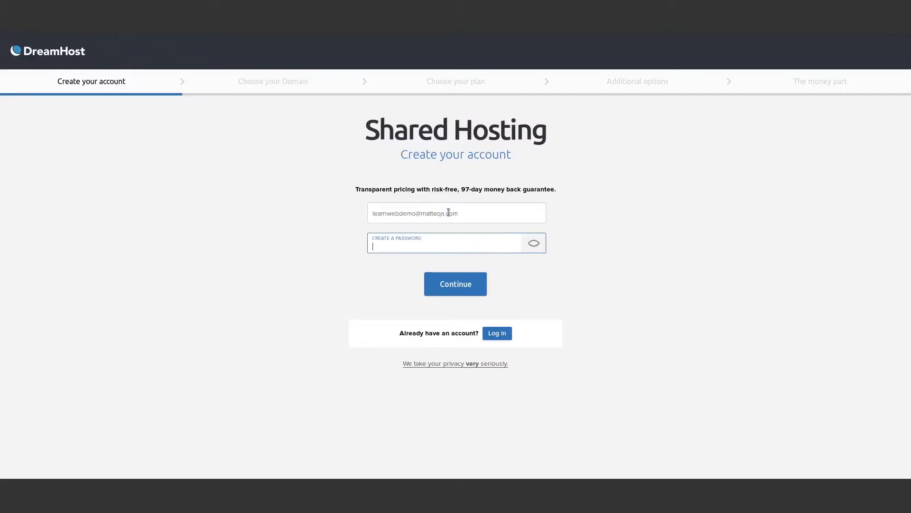
text(••••••••••)
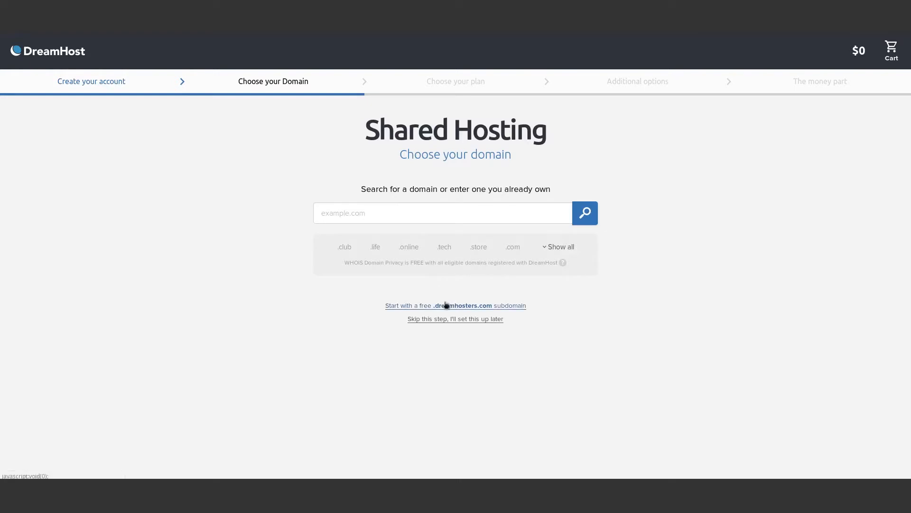
click(401, 211)
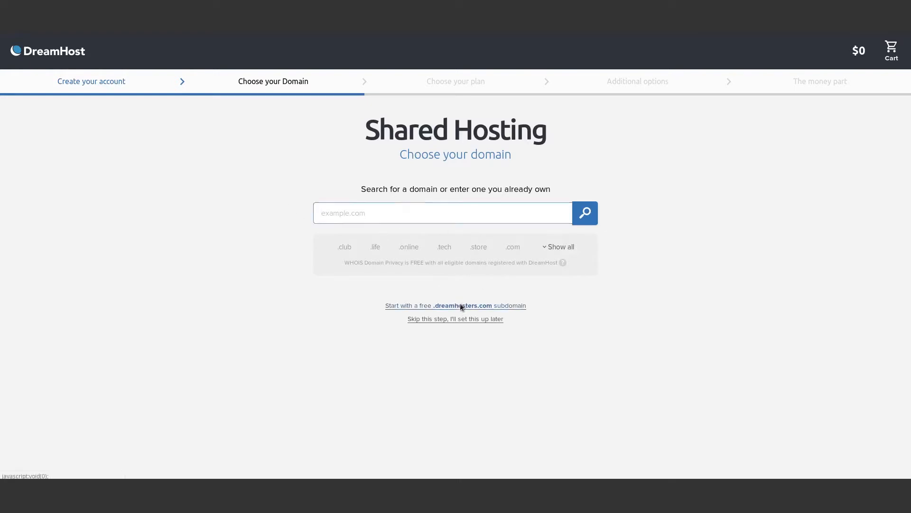
- Claim the free subdomain learnwebdemo.dreamhosters.com
click(461, 305)
click(386, 213)
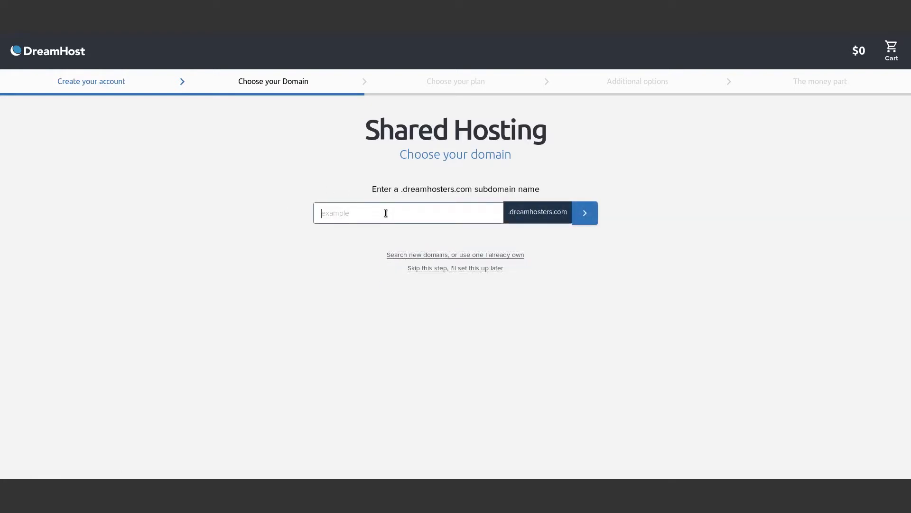
text(learnwebdemo)
key(Return)
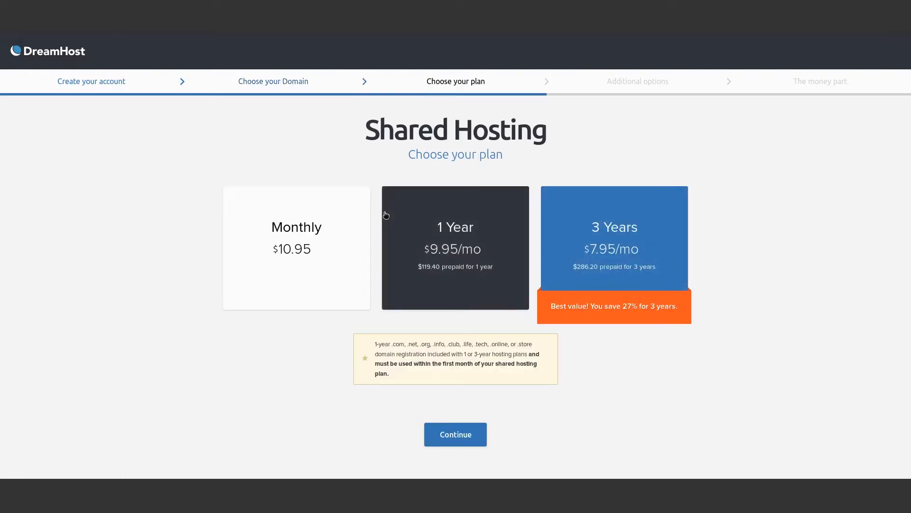
- Choose Monthly billing and keep the free WordPress installation included
click(247, 265)
click(459, 435)
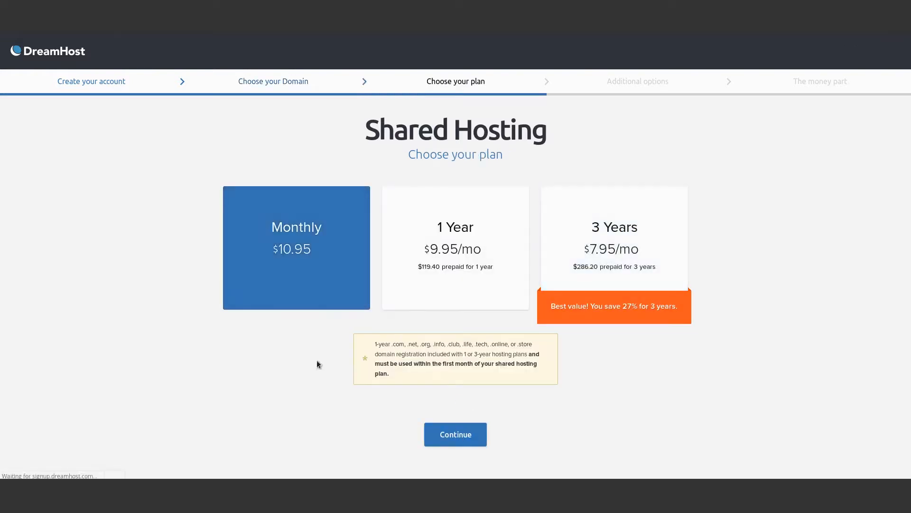
click(314, 326)
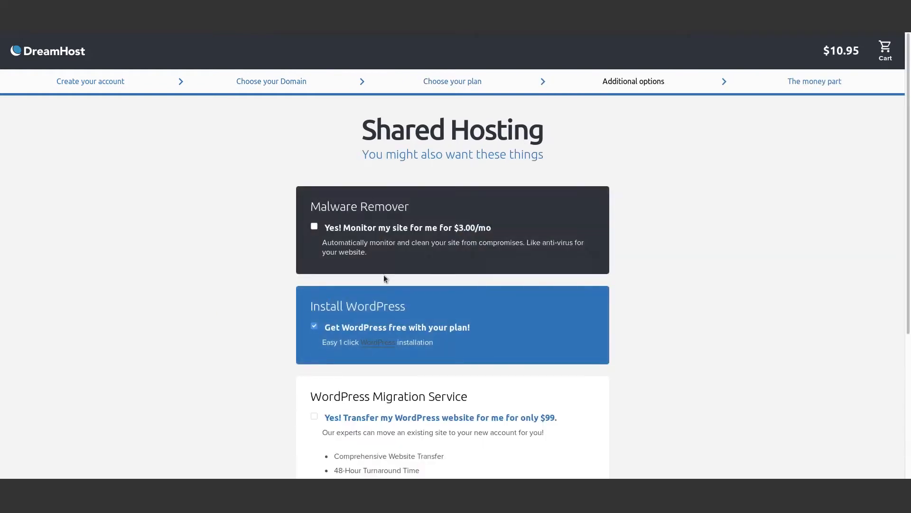
scroll(390, 340, down, 4)
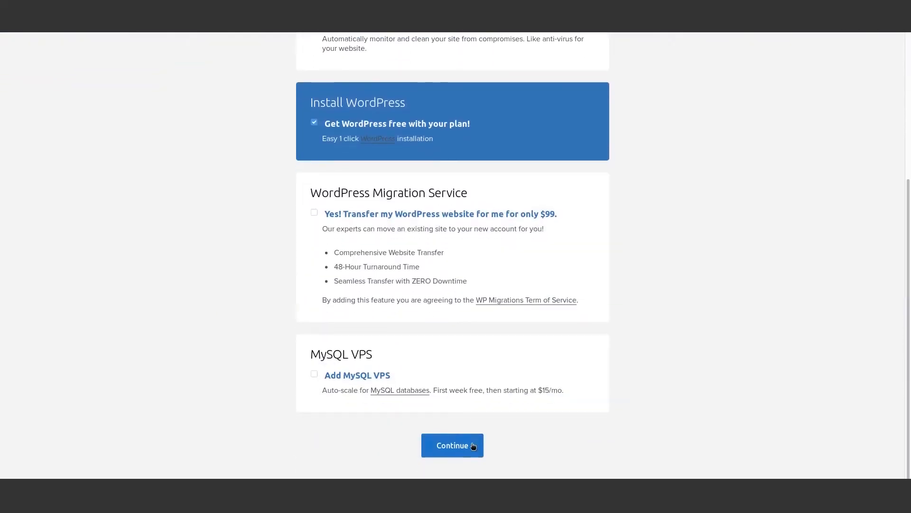
click(468, 442)
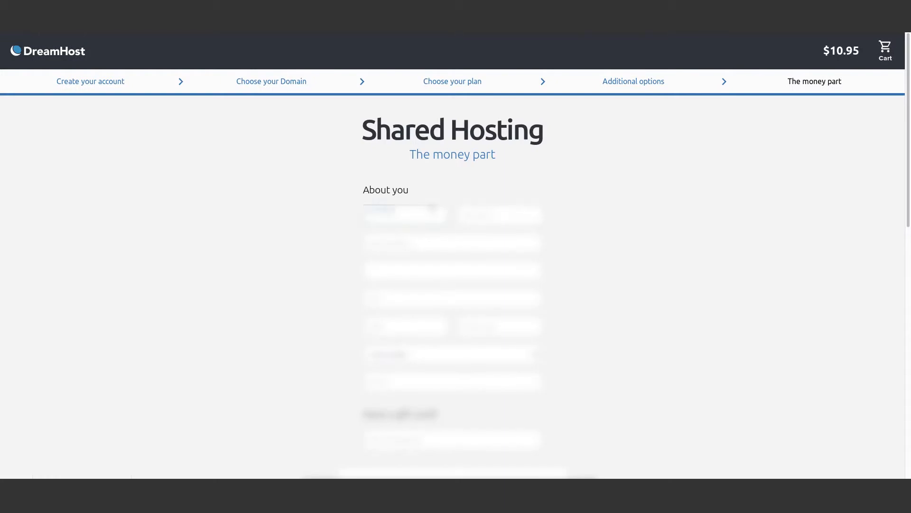
- Fill in billing address and credit card details and place the hosting order
key(Tab)
key(Tab)
key(Tab)
key(Tab)
scroll(514, 361, down, 5)
click(439, 314)
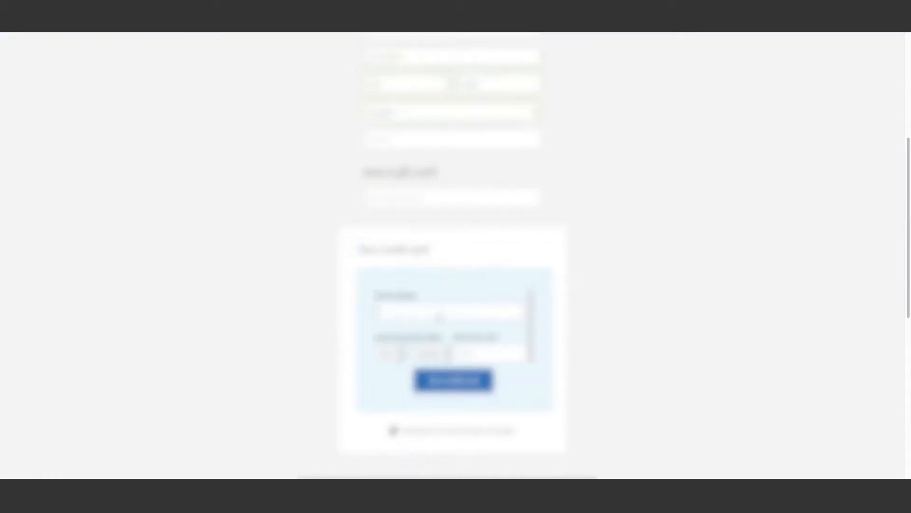
scroll(458, 366, down, 6)
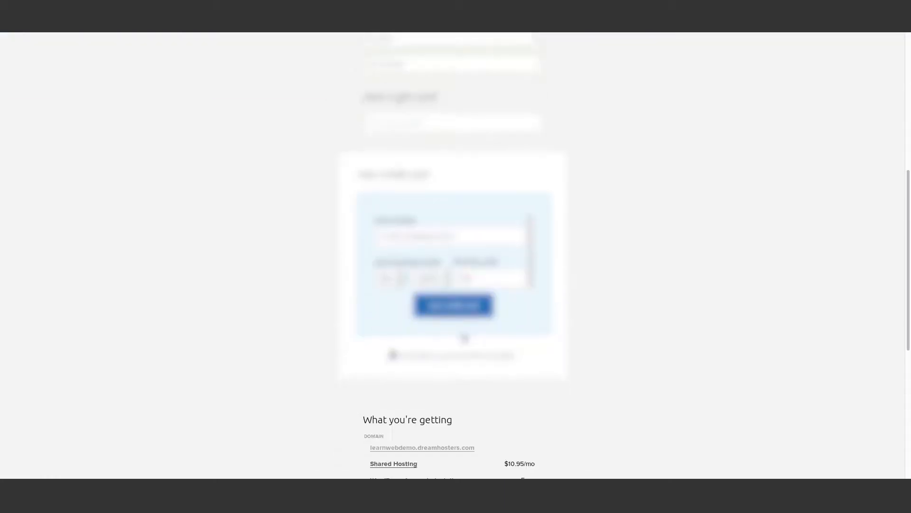
click(457, 366)
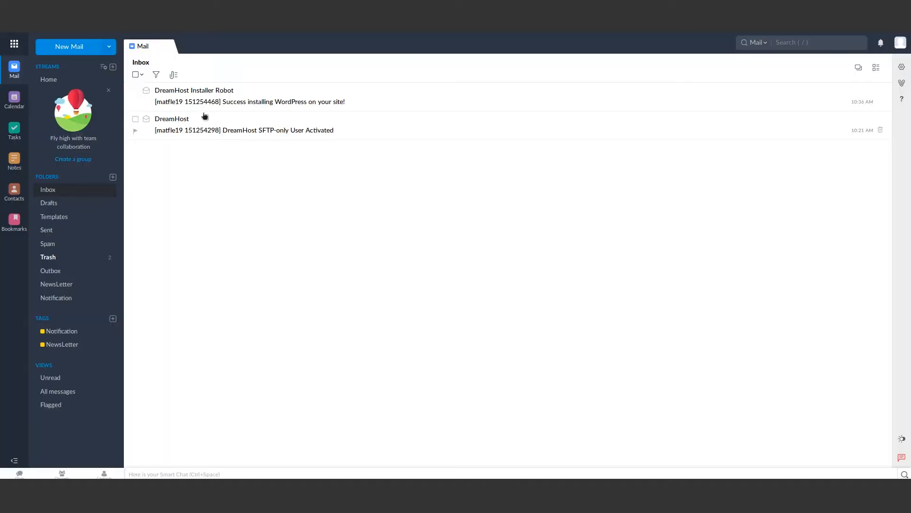
- Follow the password-setup link from the WordPress installation email and retry loading the site
click(251, 94)
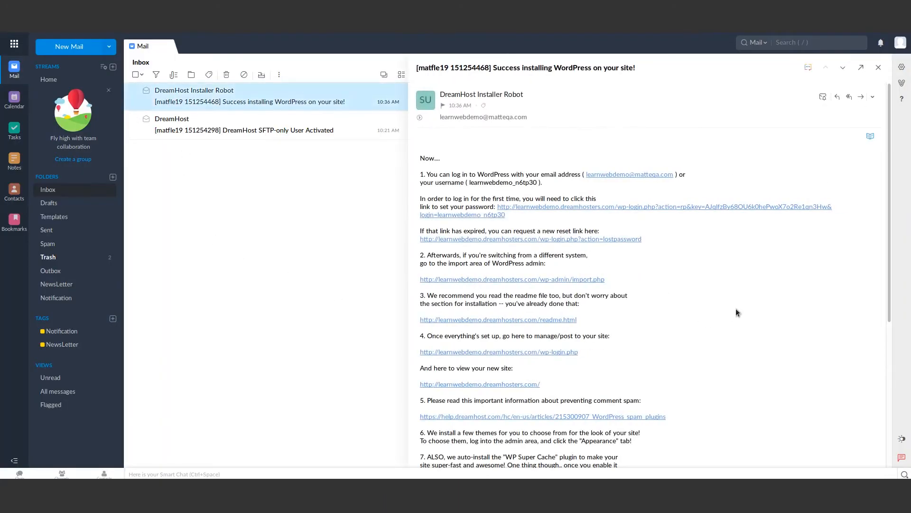
click(637, 209)
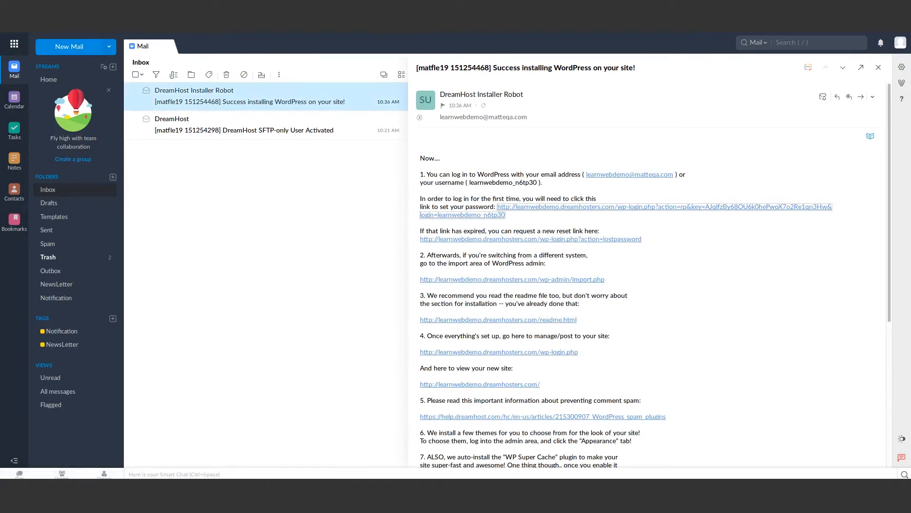
click(612, 334)
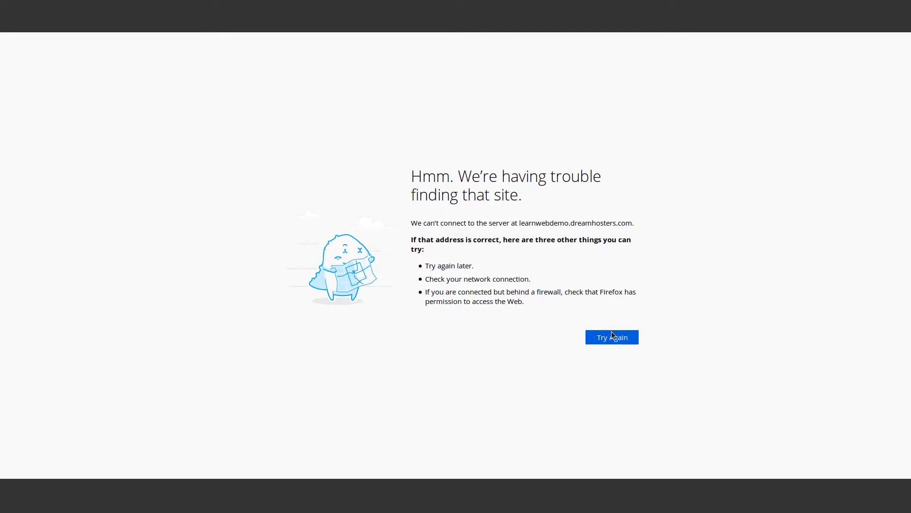
- Replace the suggested password with a new admin password and save it
click(613, 334)
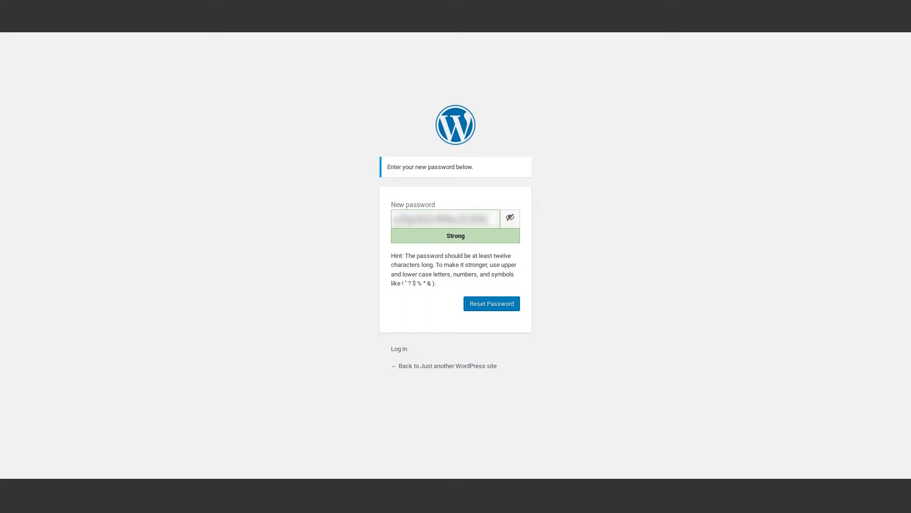
key(ctrl+a)
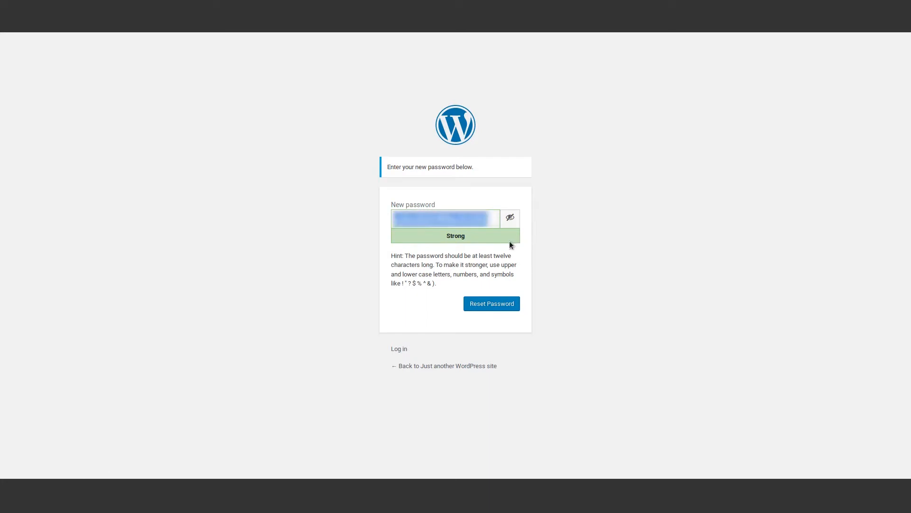
text(••••••••••)
click(499, 303)
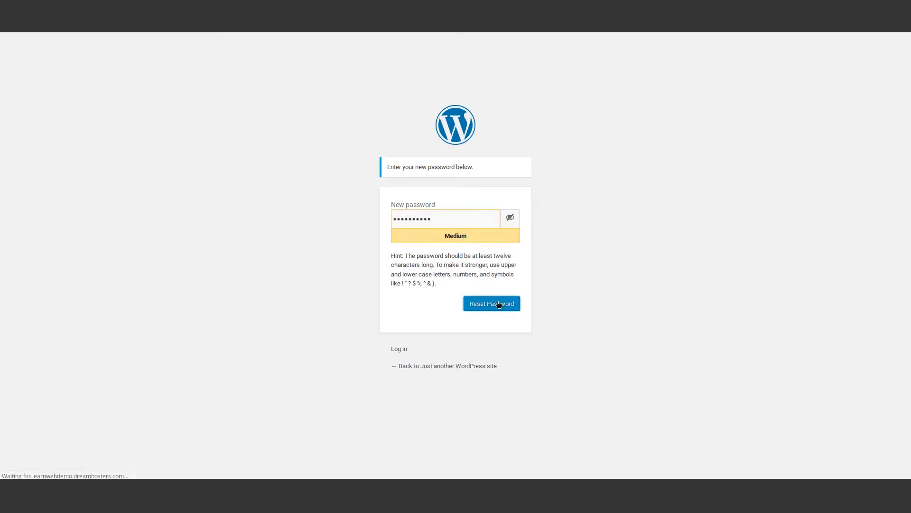
- Log in to WordPress with the admin username and new password
click(479, 167)
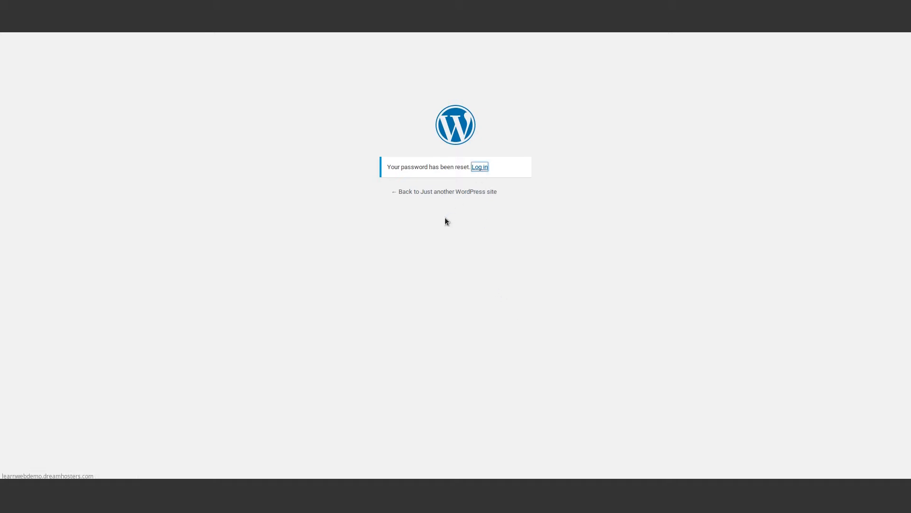
key(ctrl+v)
click(458, 235)
text(••••••••••)
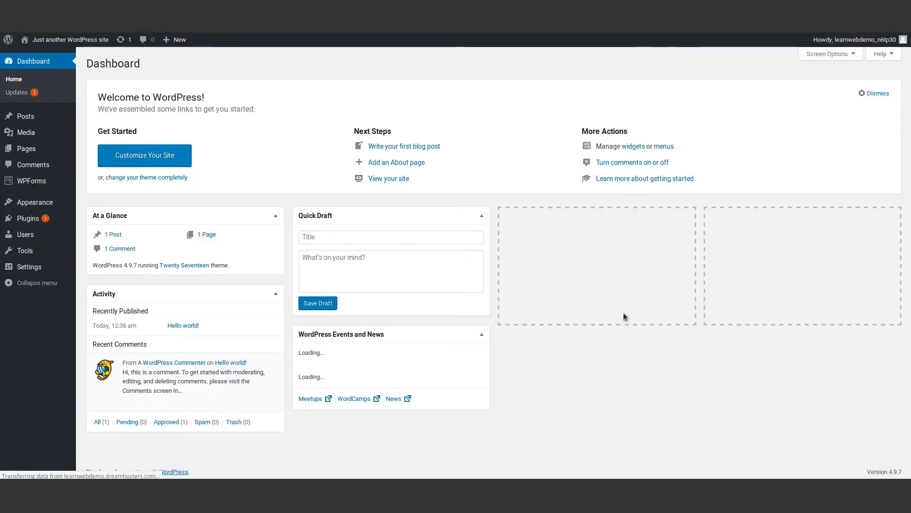
- View the live Twenty Seventeen front page and scroll through its plant hero
mouse_move(67, 39)
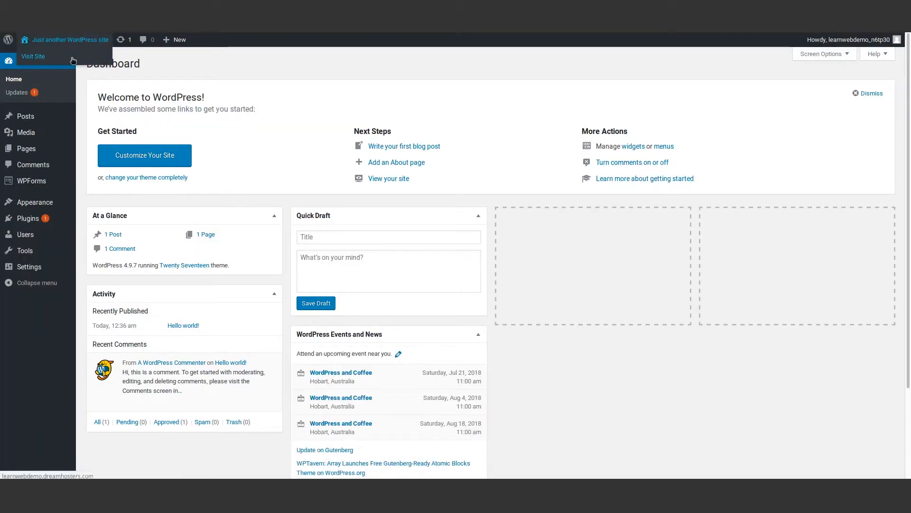
click(73, 60)
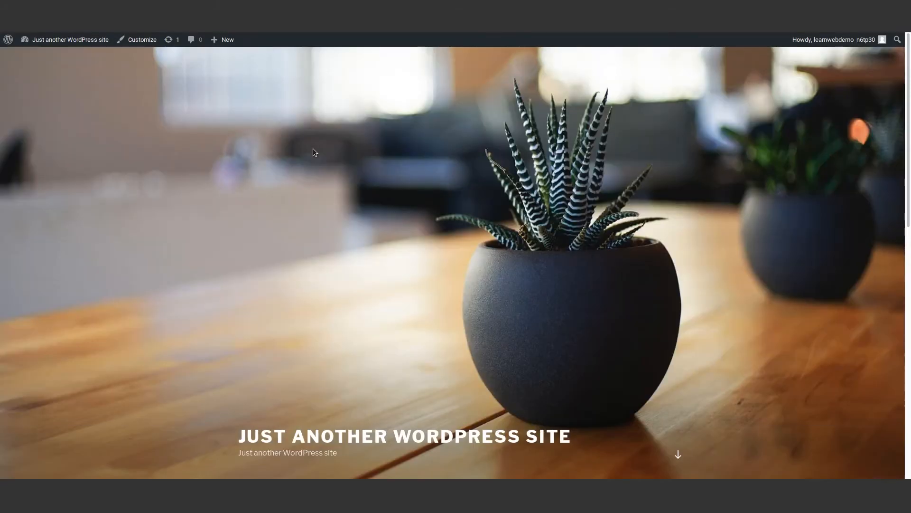
scroll(638, 173, down, 11)
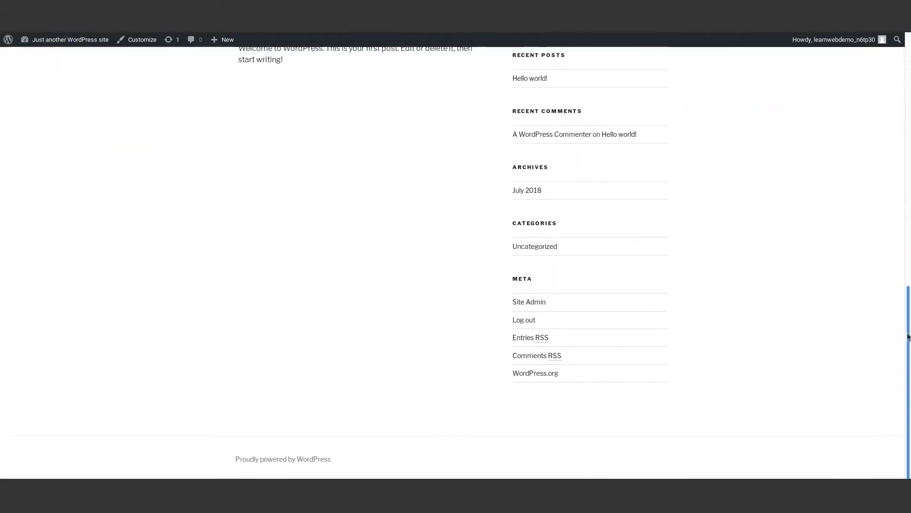
scroll(886, 180, up, 5)
scroll(886, 181, up, 5)
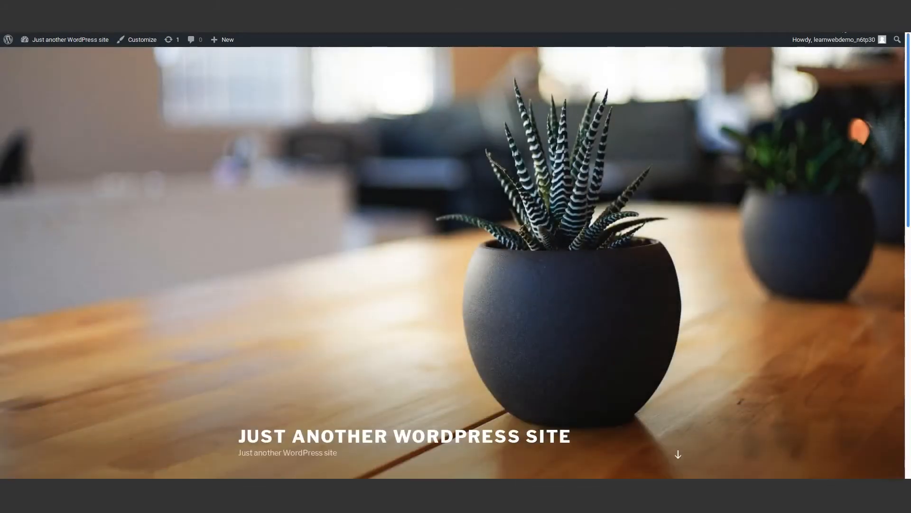
scroll(881, 261, down, 10)
scroll(881, 261, up, 10)
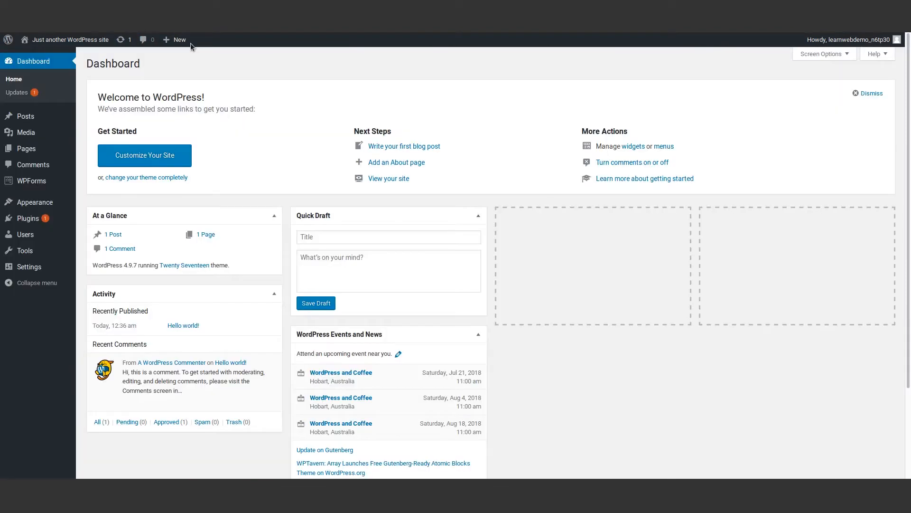
- In General Settings, set the title 'LearnWeb' and tagline 'The LearnWeb Demo Site'
mouse_move(46, 269)
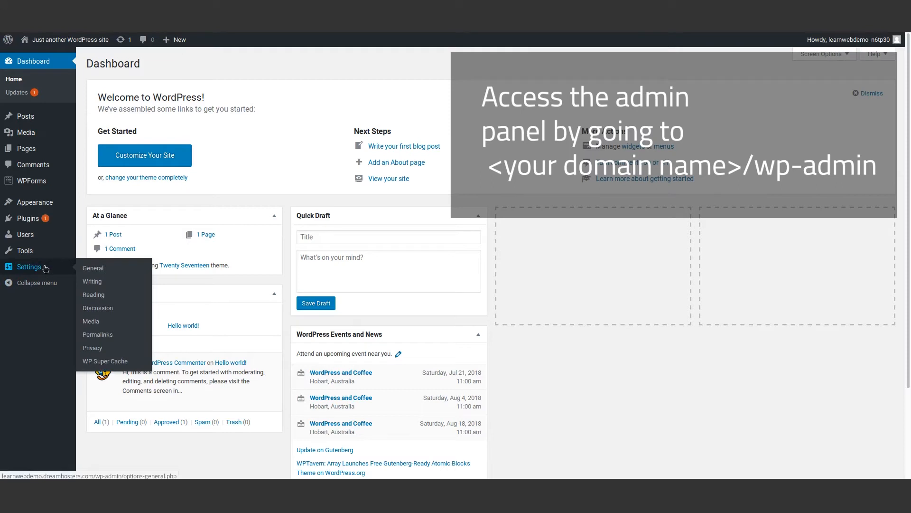
click(102, 270)
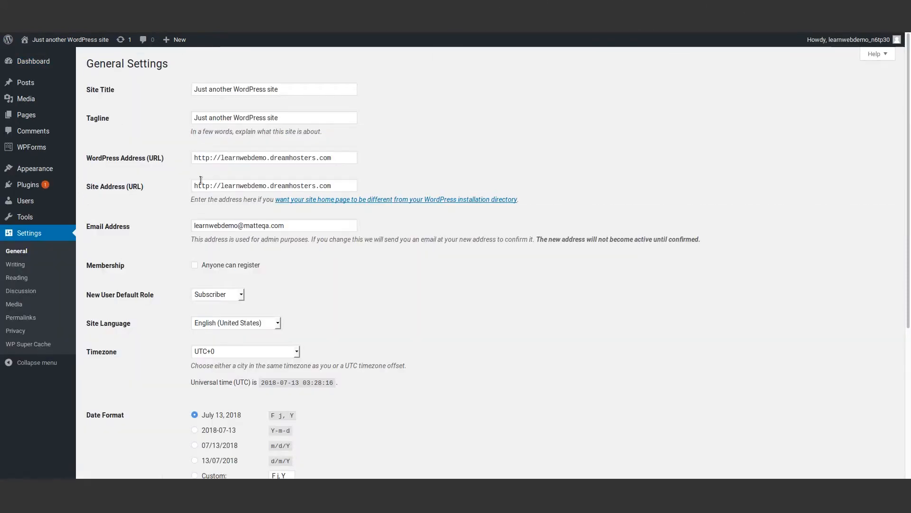
triple_click(273, 88)
mouse_move(2, 61)
text(LearnWeb Demo)
key(Tab)
text(T)
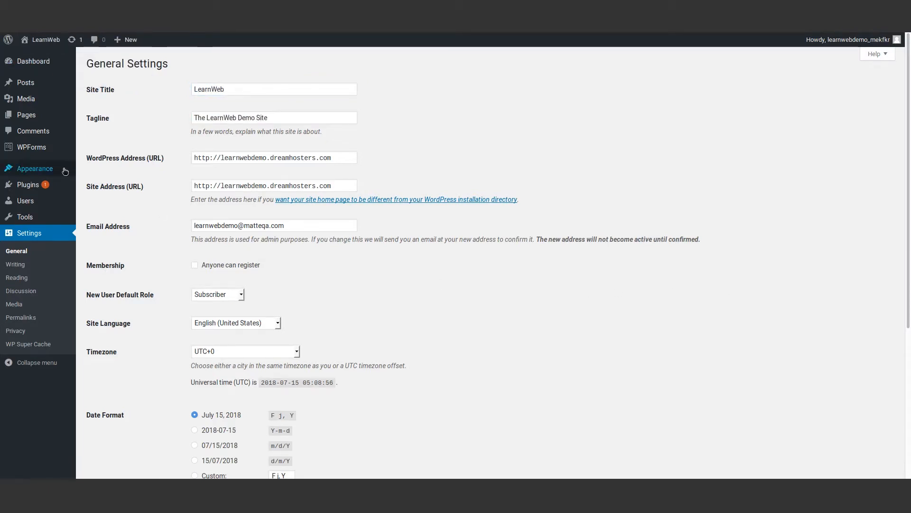
click(34, 168)
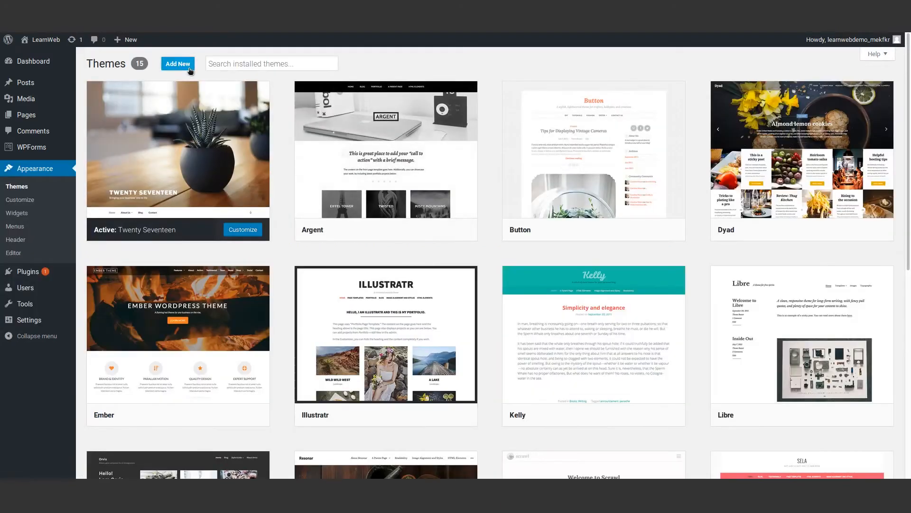
- Search the theme directory for 'mesmerize', install the Mesmerize theme and activate it
click(177, 63)
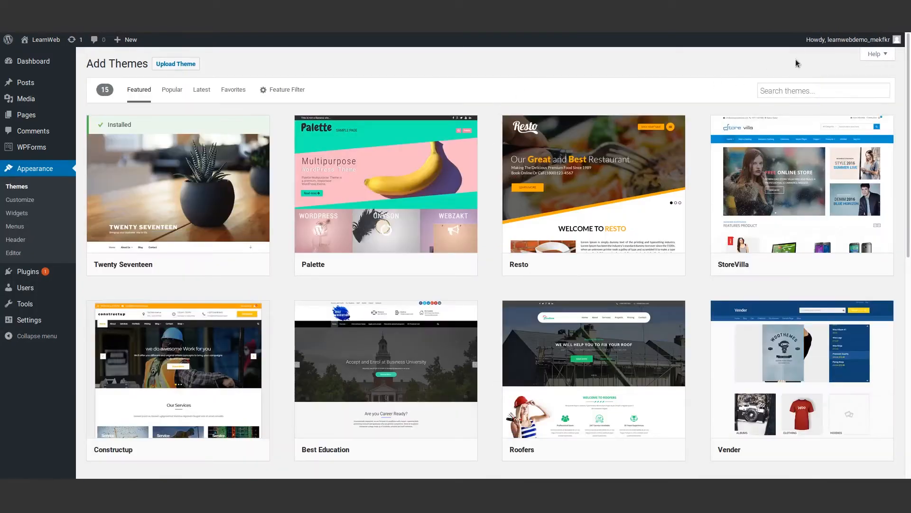
click(770, 92)
text(mesmerize)
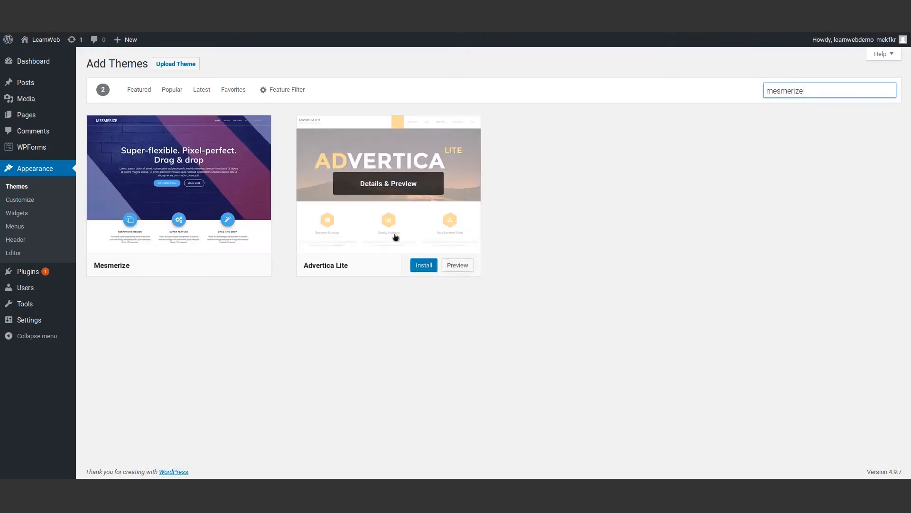
click(199, 265)
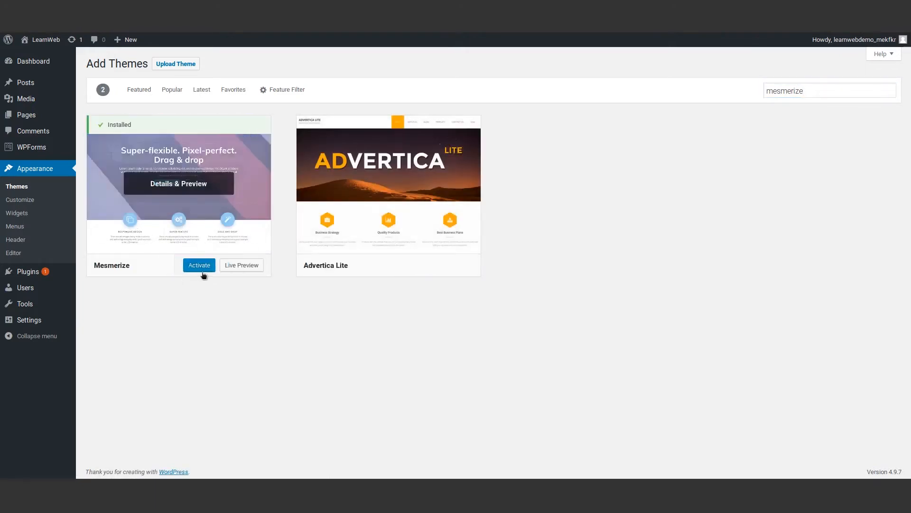
click(178, 183)
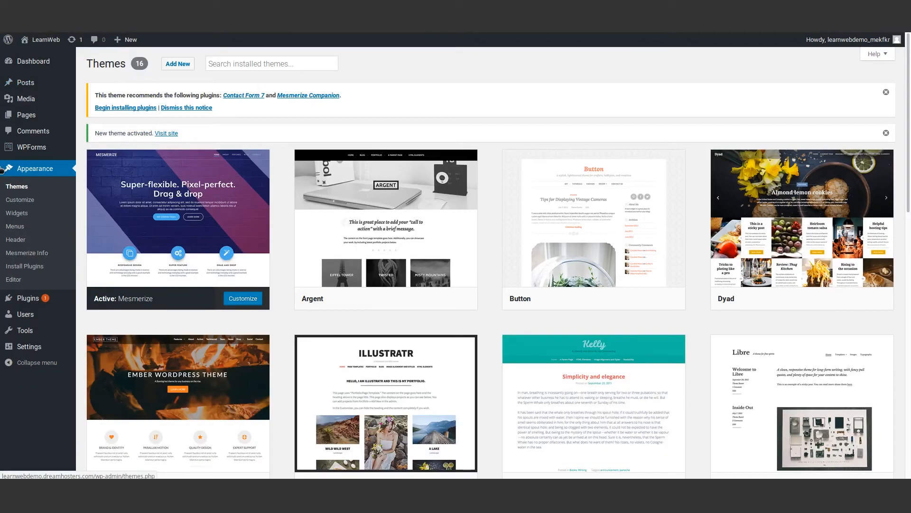
- Install and activate the recommended Contact Form 7 and Mesmerize Companion plugins
click(125, 108)
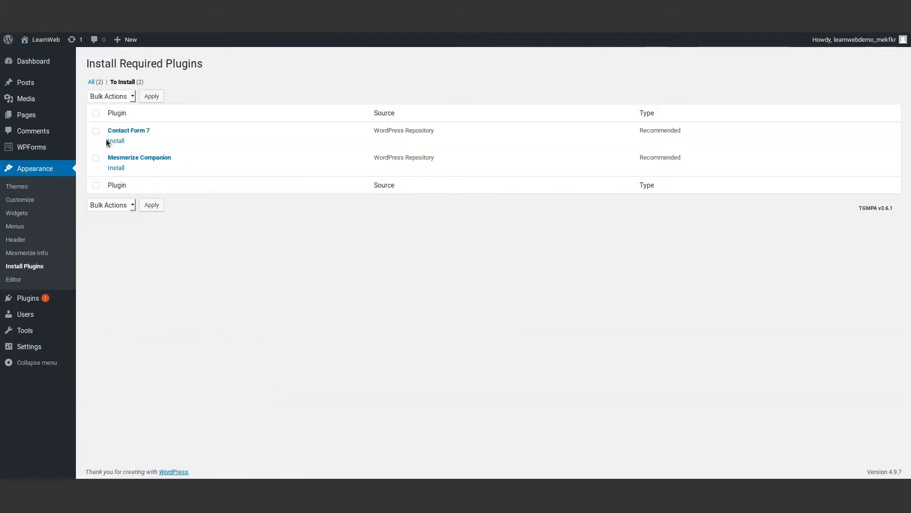
click(117, 142)
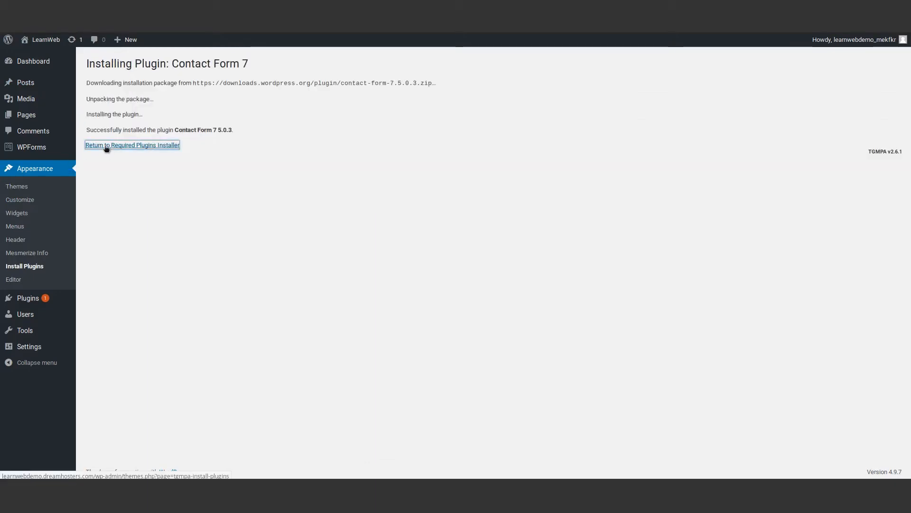
click(106, 145)
click(116, 169)
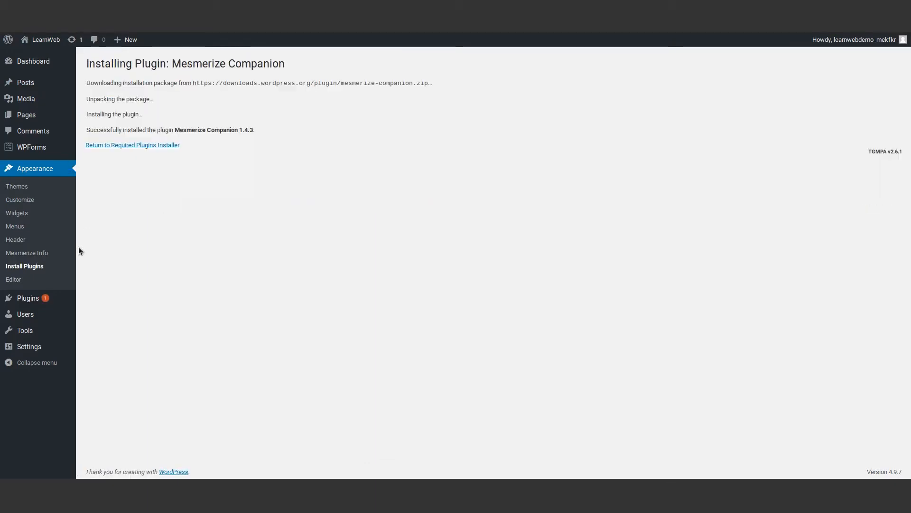
click(132, 145)
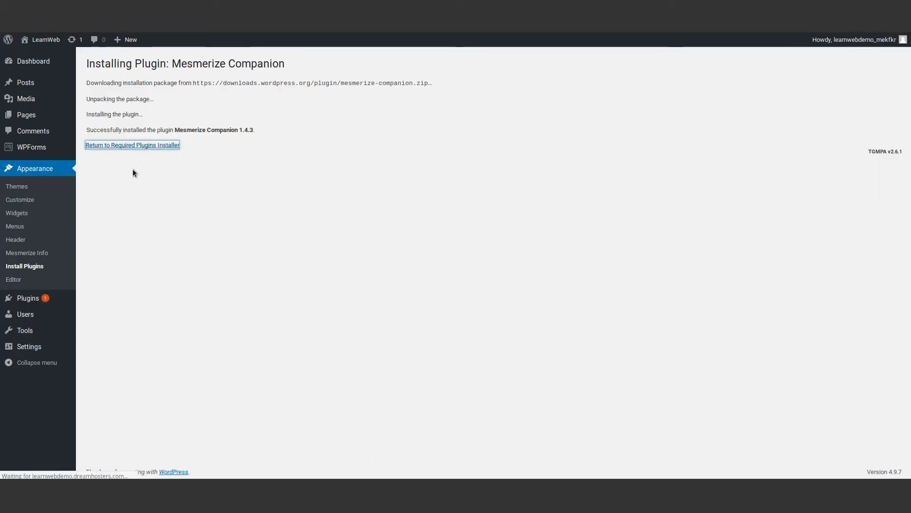
click(116, 139)
click(116, 167)
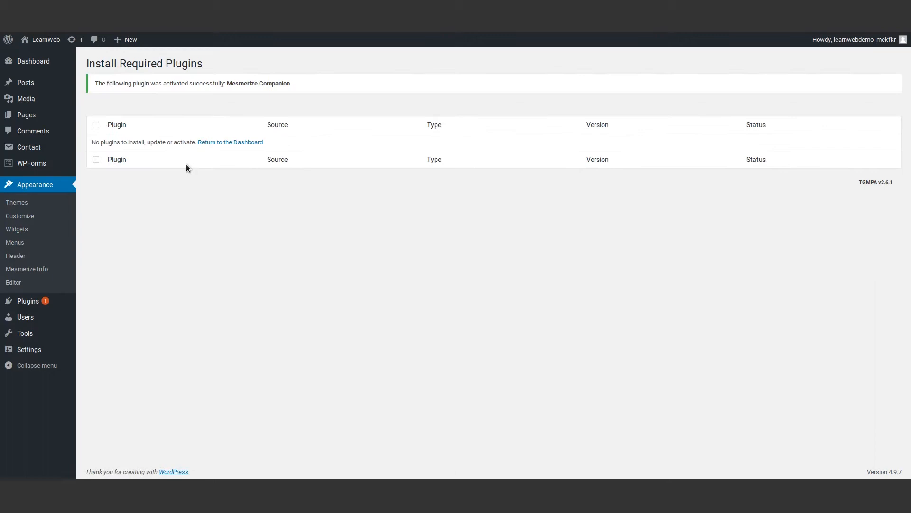
click(41, 42)
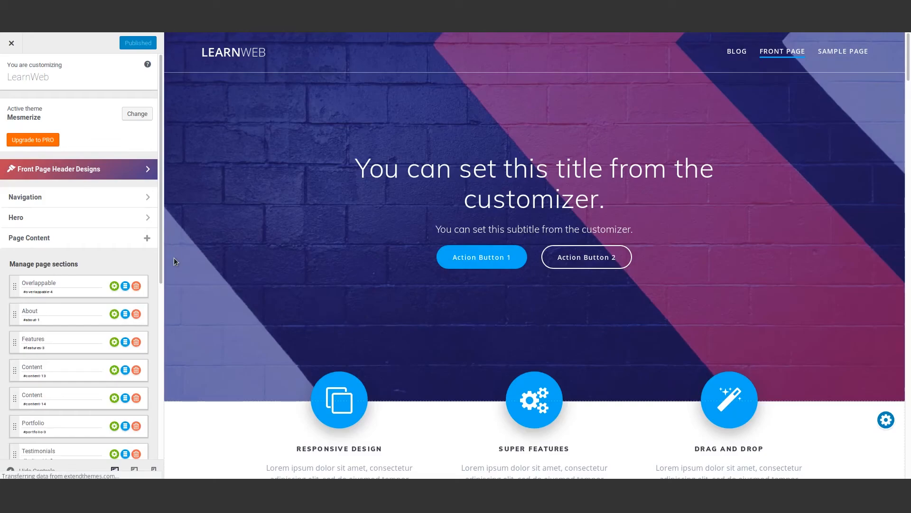
- Apply header preset 2 from Front Page Header Designs for a purple wavy video hero
click(75, 172)
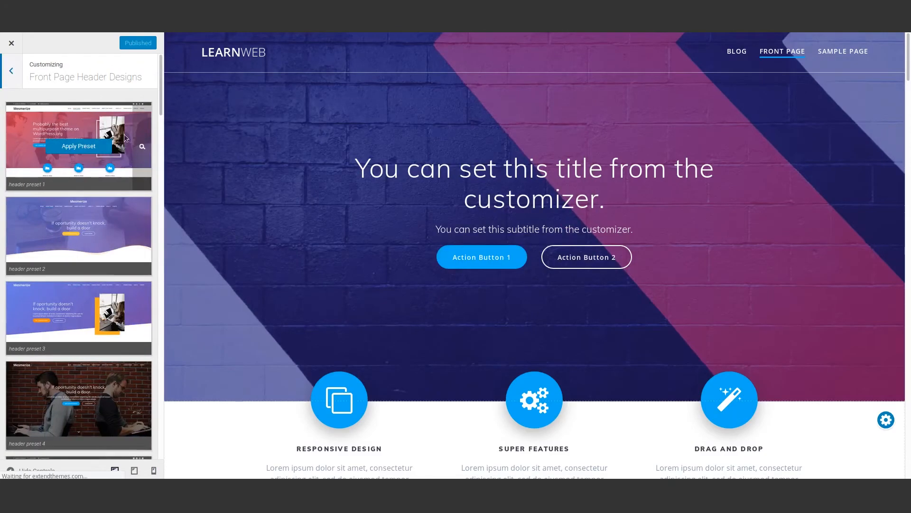
scroll(74, 304, down, 4)
scroll(72, 351, up, 4)
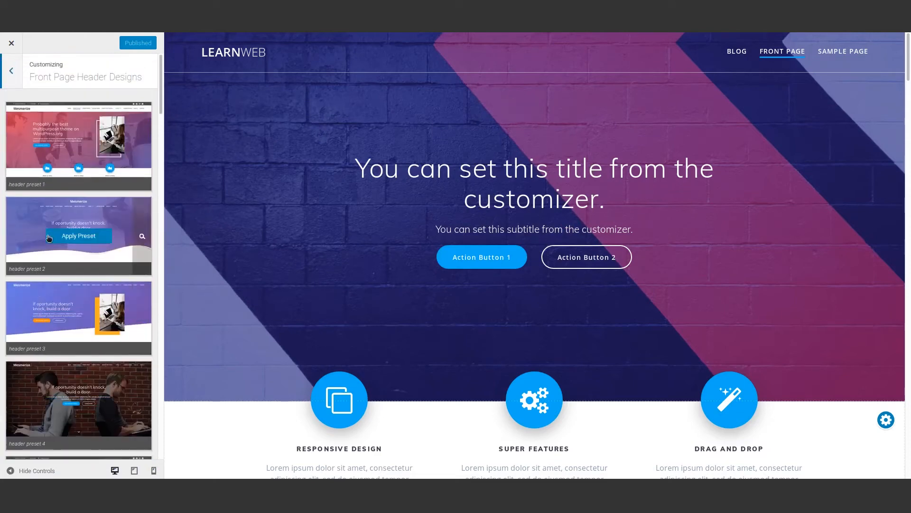
click(59, 238)
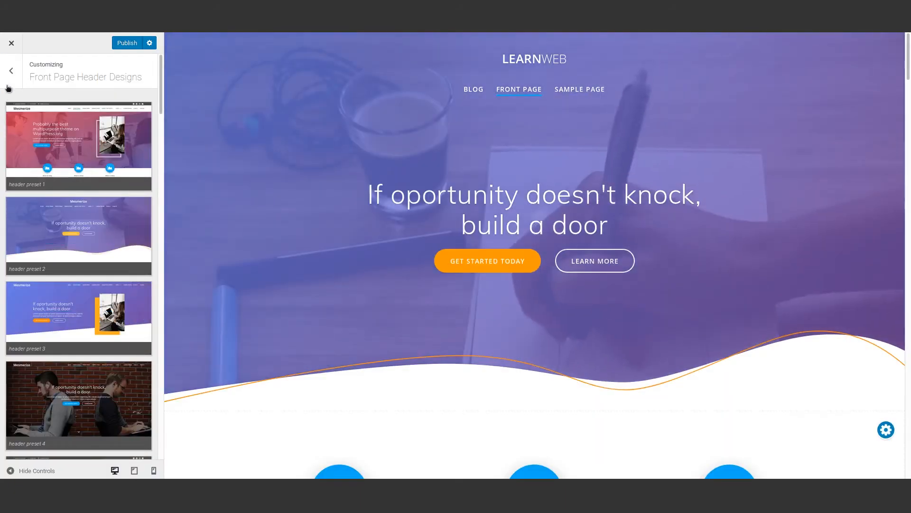
click(11, 71)
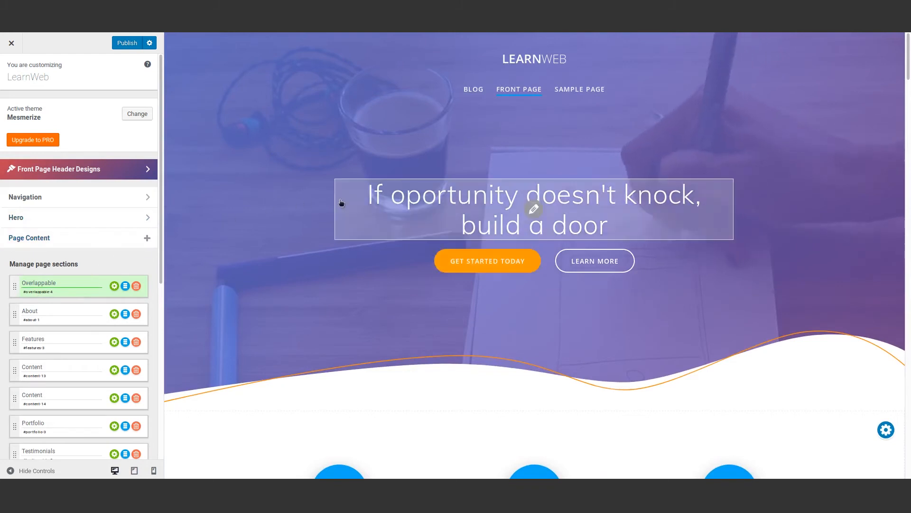
- Replace the hero heading with 'The LearnWeb Demo Site'
click(534, 208)
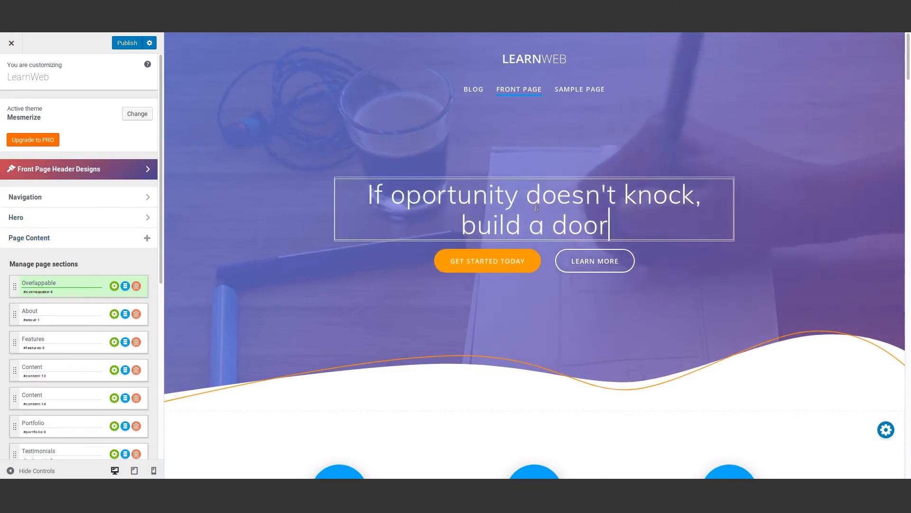
drag(642, 217, 353, 194)
text(The )
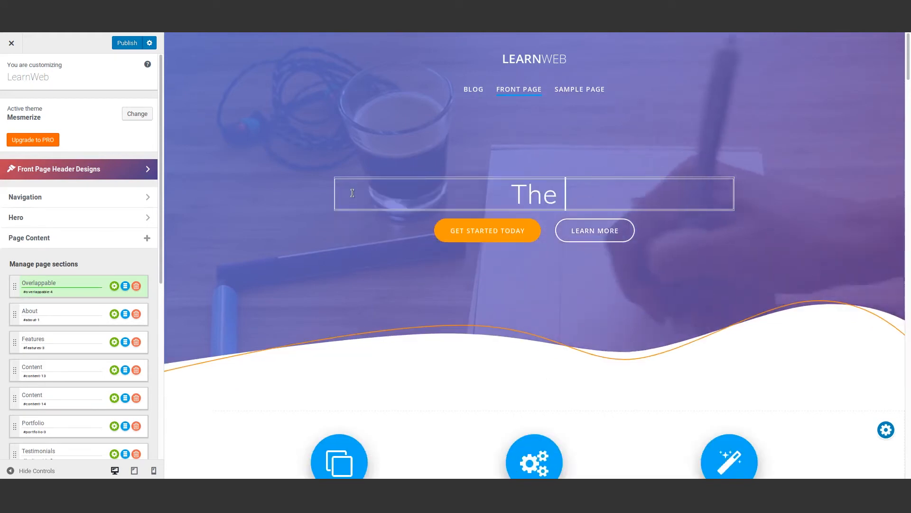
text(LearnWeb Demo Site)
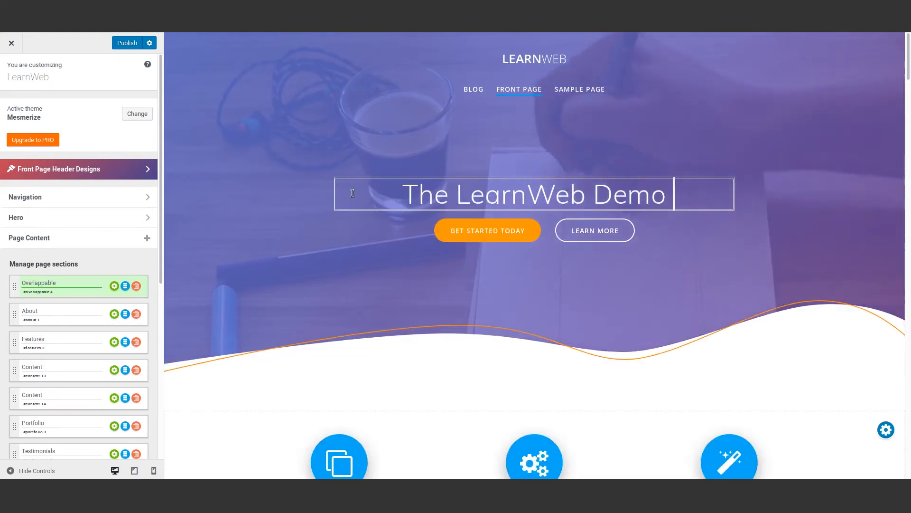
click(565, 398)
- Open the icon picker for the Responsive Design feature icon
scroll(501, 400, down, 4)
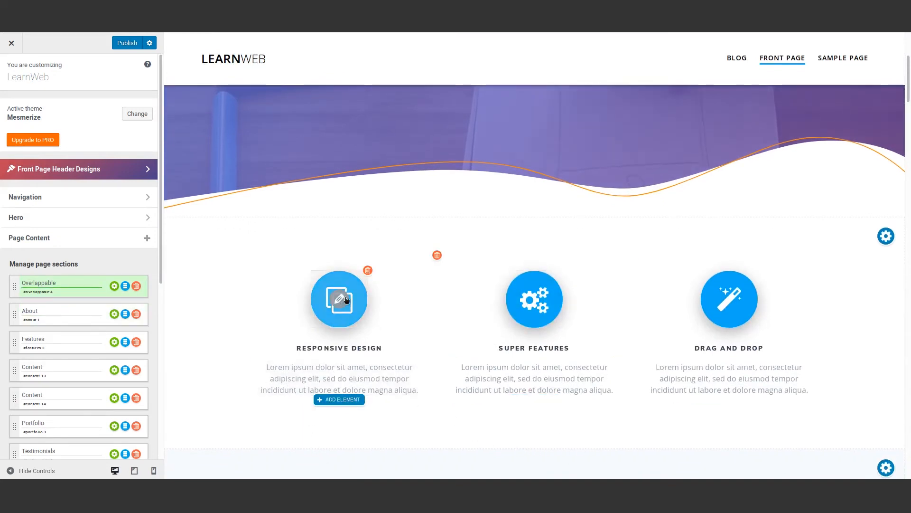
click(344, 300)
click(403, 94)
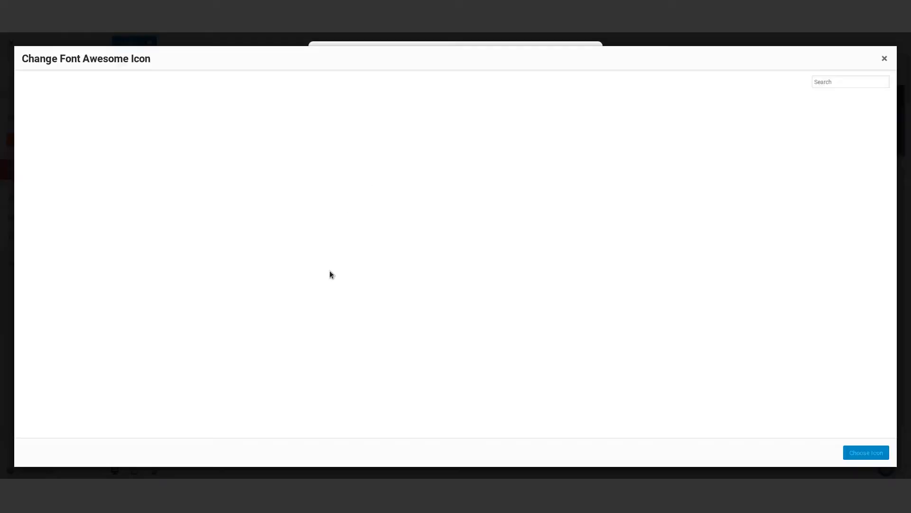
scroll(427, 312, down, 5)
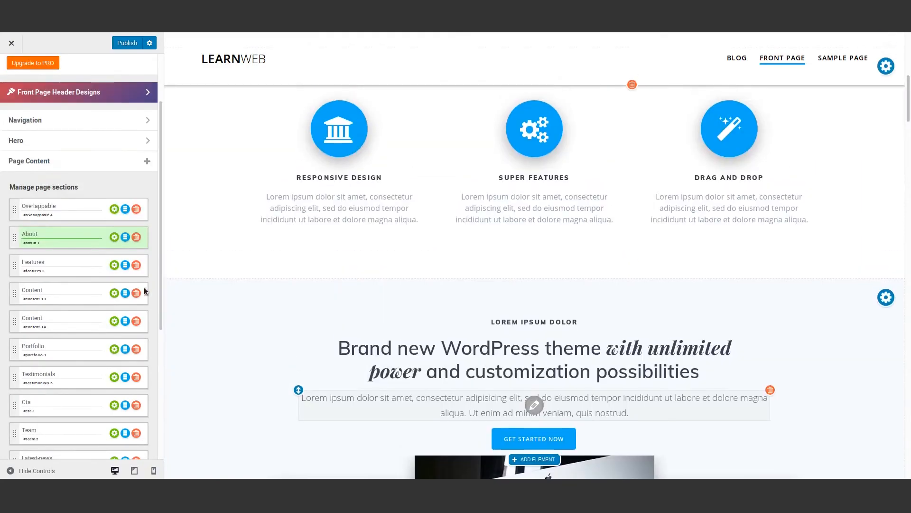
- Delete the existing About section and add the first About design from the section library
scroll(137, 241, up, 2)
click(137, 316)
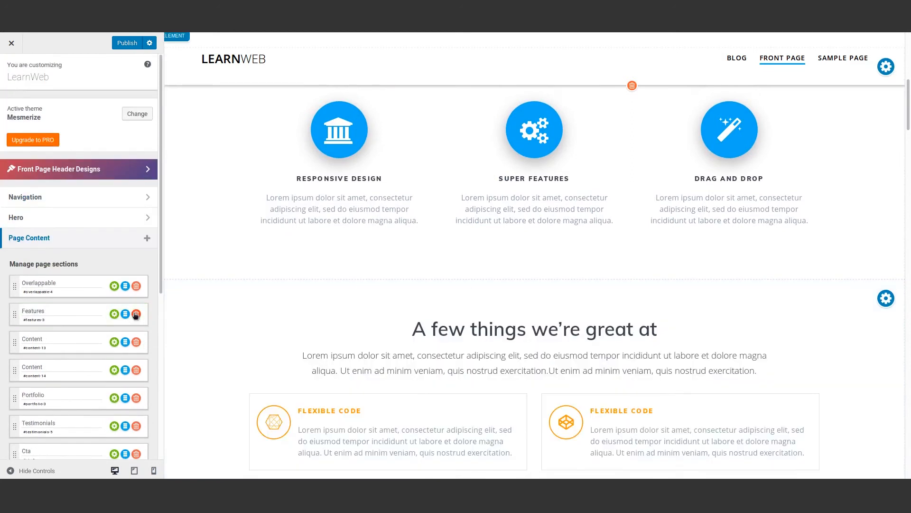
click(147, 238)
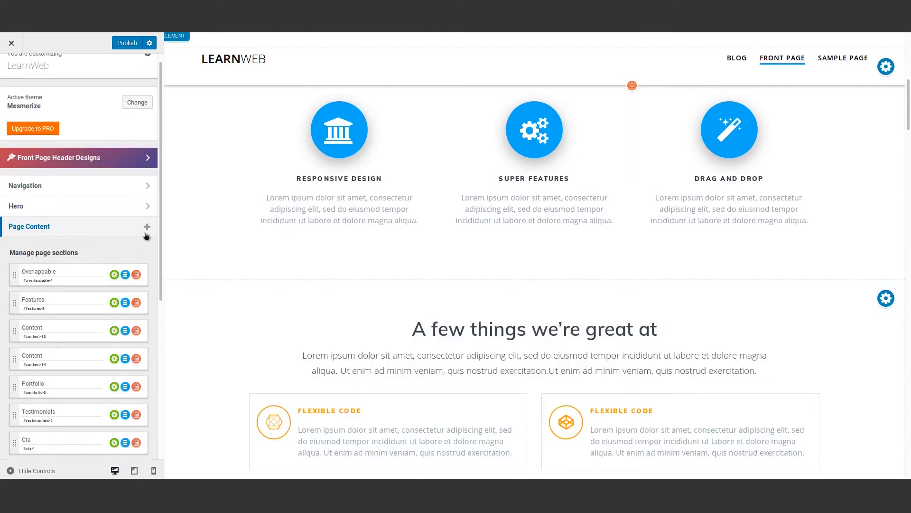
click(235, 78)
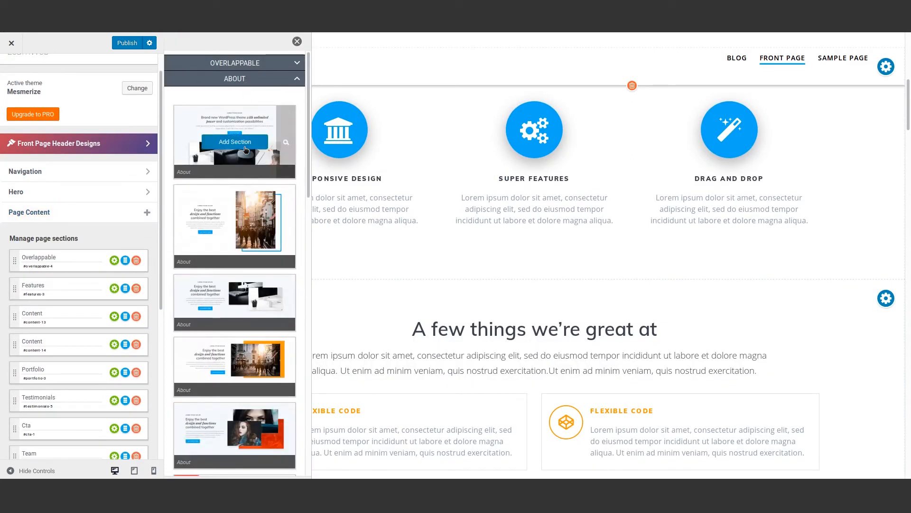
click(246, 150)
- Move the new About section right below Overlappable and select its centre image for replacement
scroll(92, 360, down, 5)
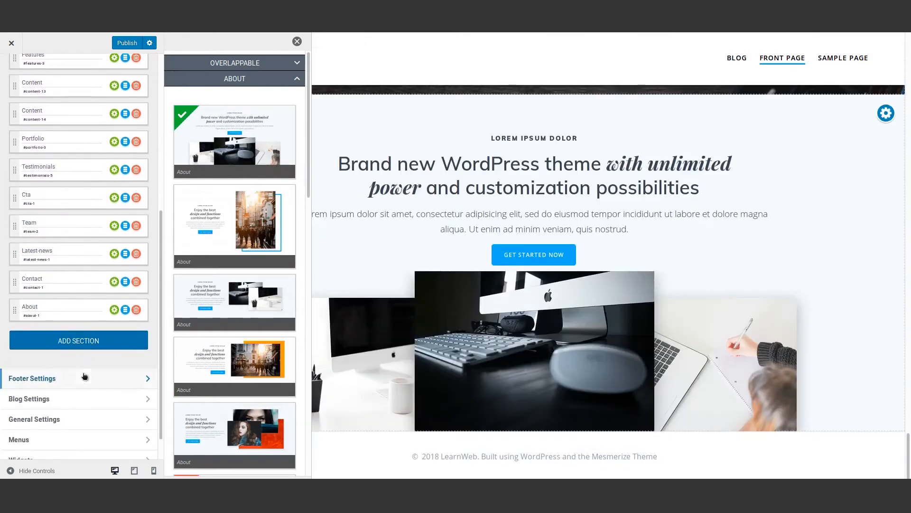
click(23, 309)
drag(16, 311, 74, 275)
drag(909, 454, 908, 79)
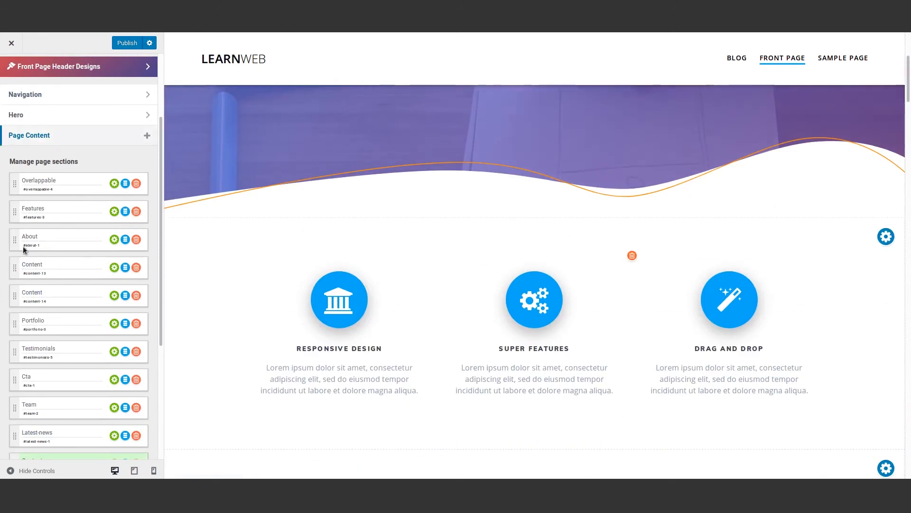
drag(17, 242, 18, 212)
scroll(339, 327, down, 2)
scroll(458, 367, down, 6)
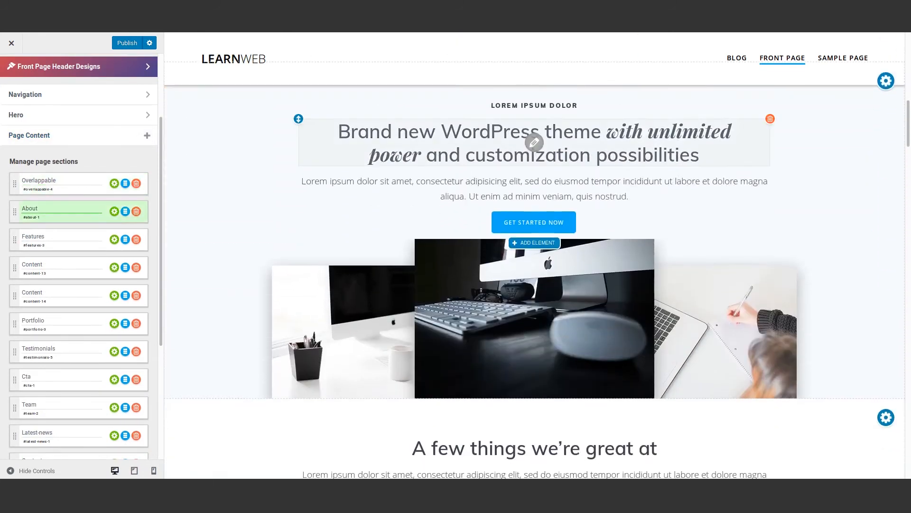
click(534, 290)
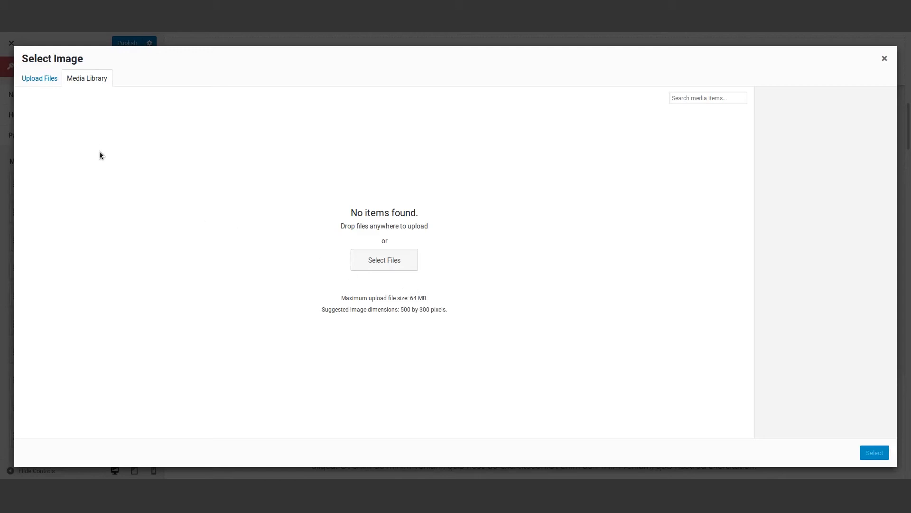
- Upload image.jpg, select it, and send it to cropping for the About centre picture
click(397, 254)
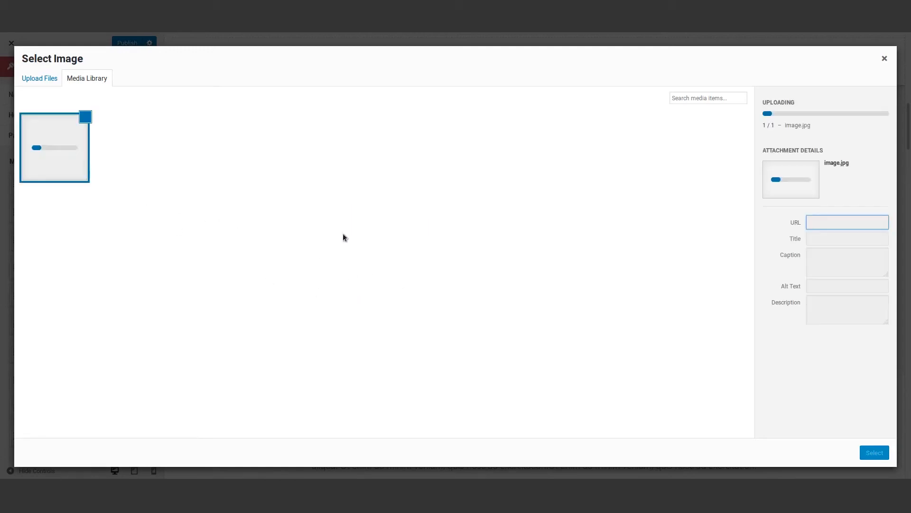
click(878, 452)
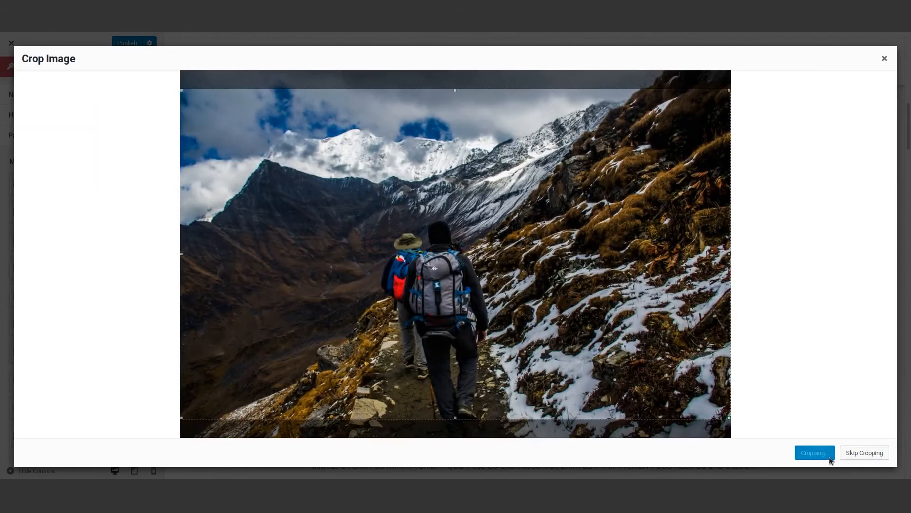
click(829, 455)
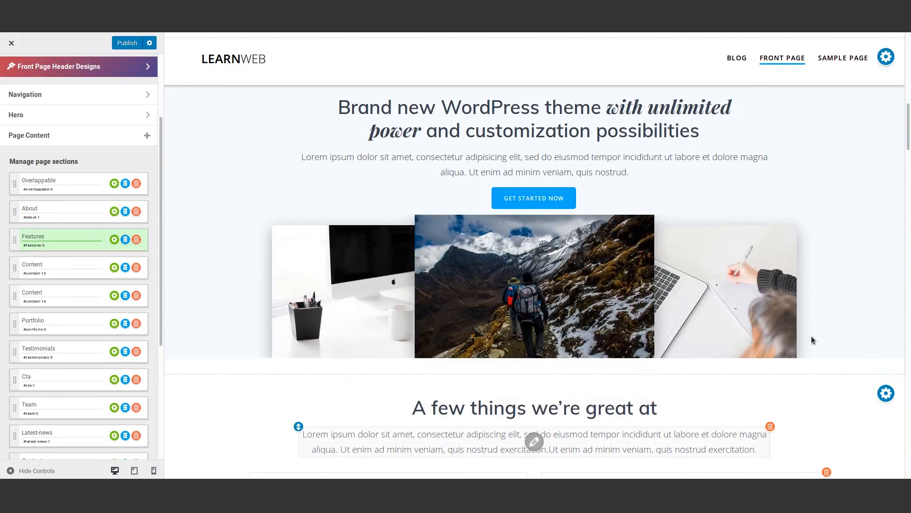
scroll(450, 237, up, 3)
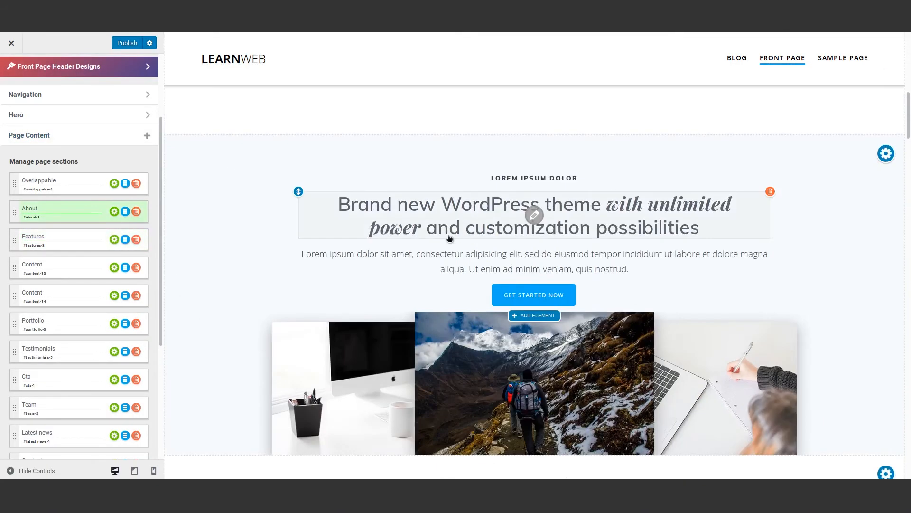
scroll(349, 303, down, 8)
drag(910, 164, 909, 453)
scroll(233, 384, down, 2)
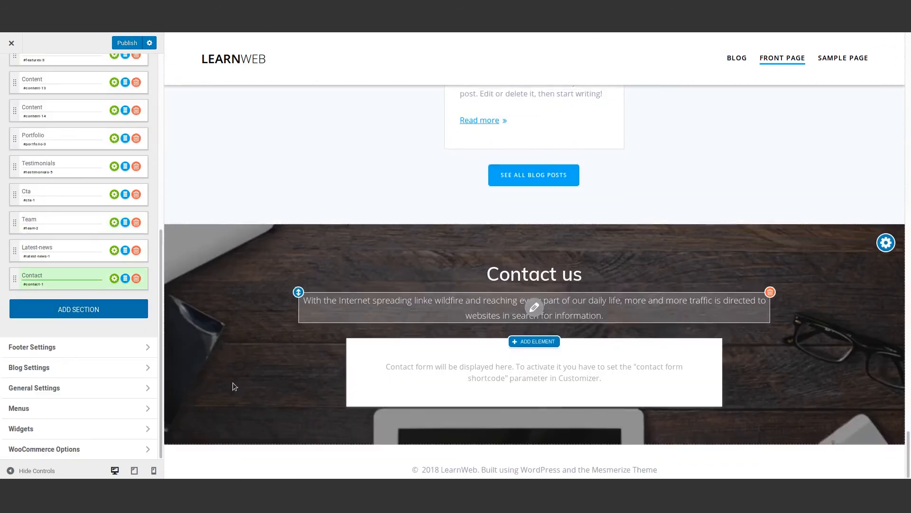
scroll(236, 383, up, 2)
scroll(240, 384, up, 1)
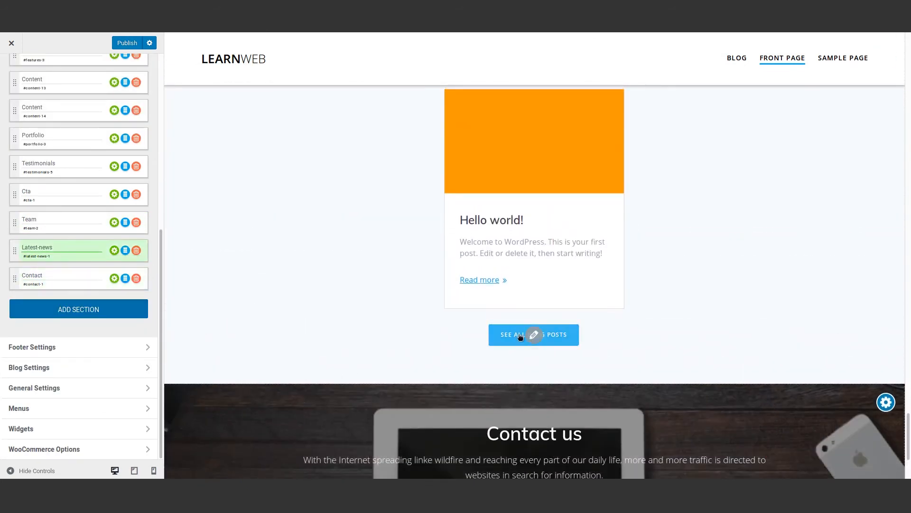
scroll(520, 337, down, 3)
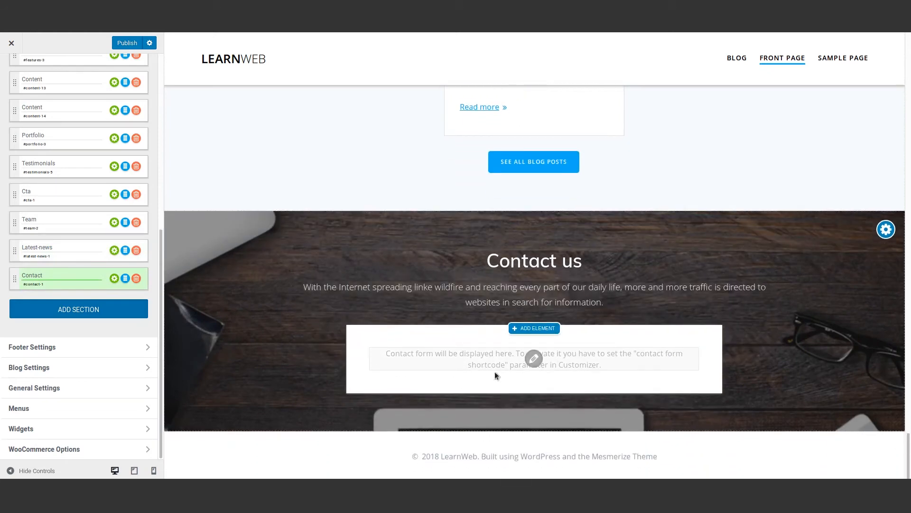
- Leave the contact form options unchanged and copy Contact form 1's shortcode from Contact Forms
click(534, 360)
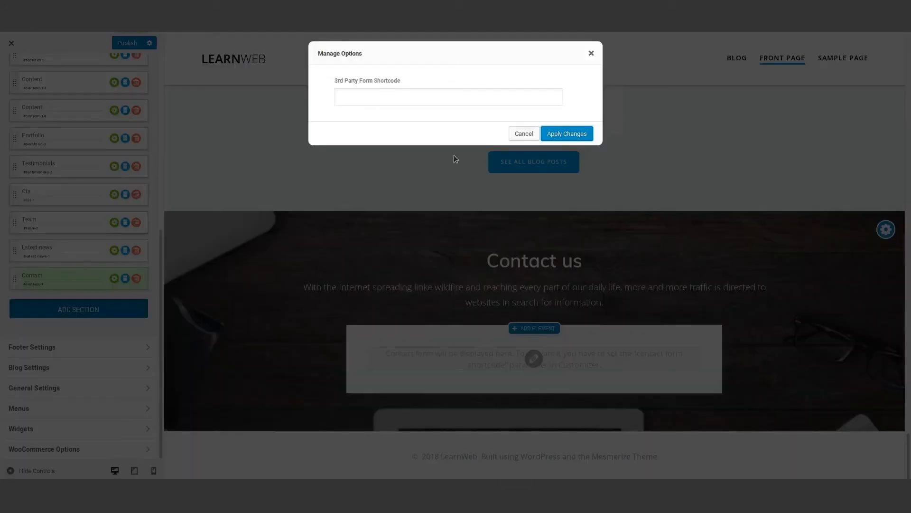
click(592, 52)
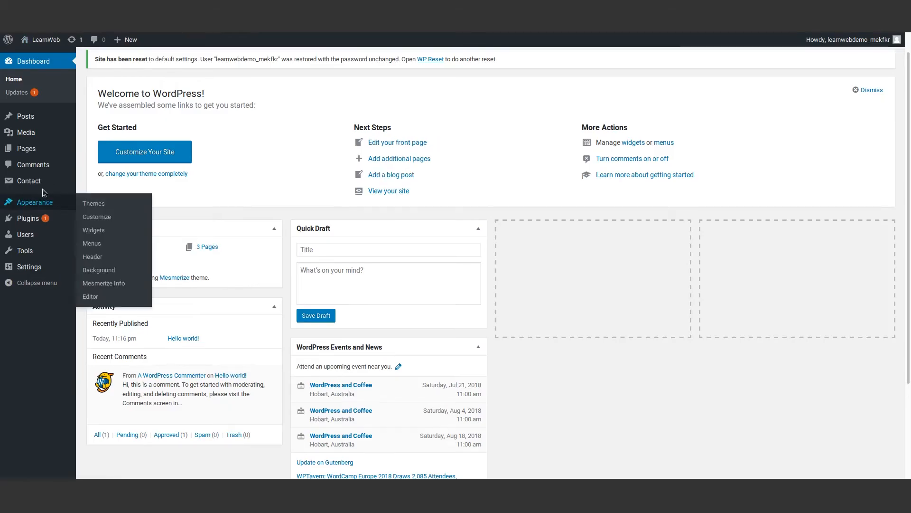
mouse_move(40, 183)
click(93, 183)
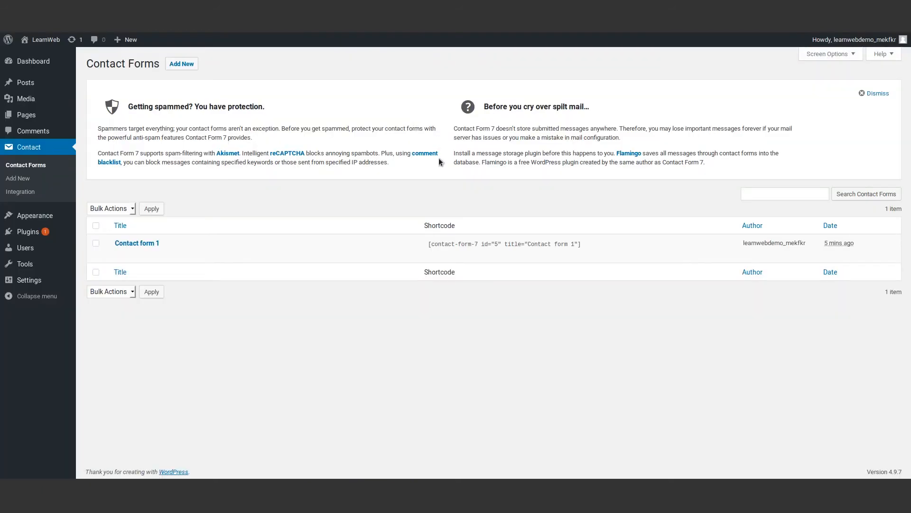
drag(426, 245, 590, 246)
key(ctrl+c)
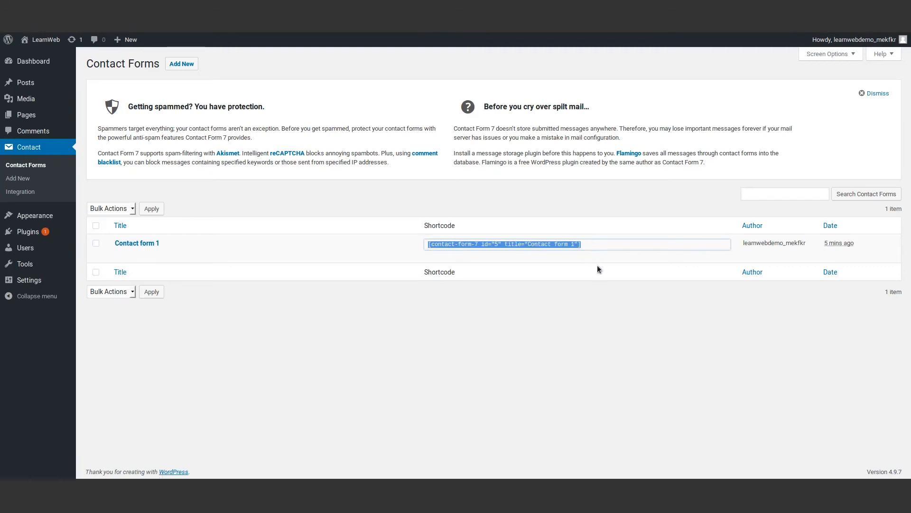
mouse_move(121, 258)
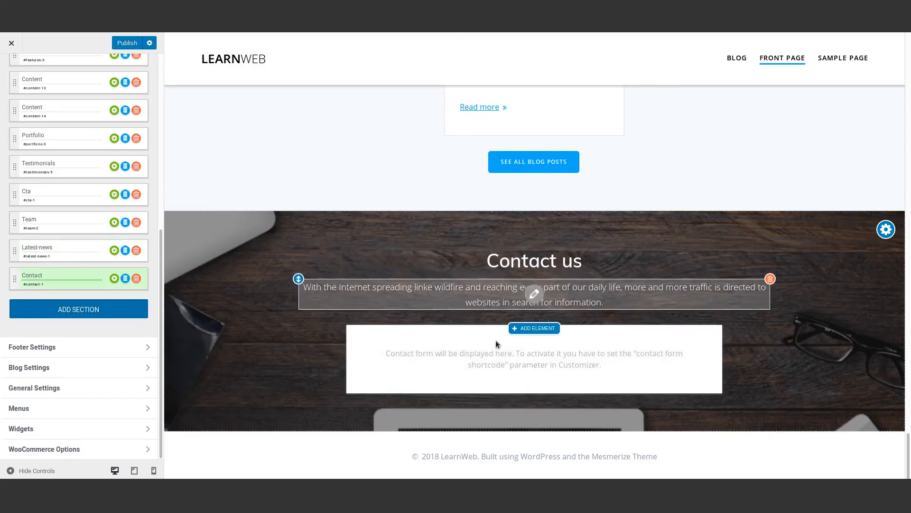
- Paste the Contact form 1 shortcode into the 3rd Party Form Shortcode field and apply it
click(534, 359)
click(417, 99)
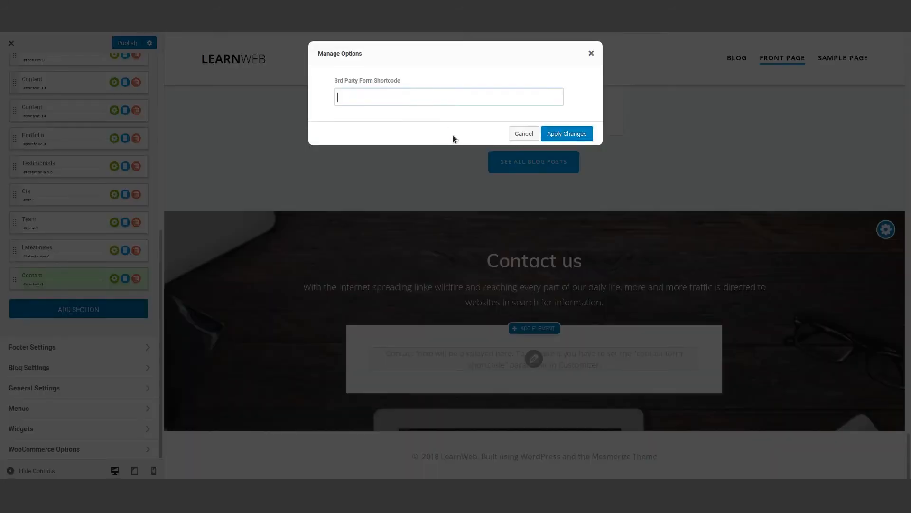
key(ctrl+v)
click(557, 134)
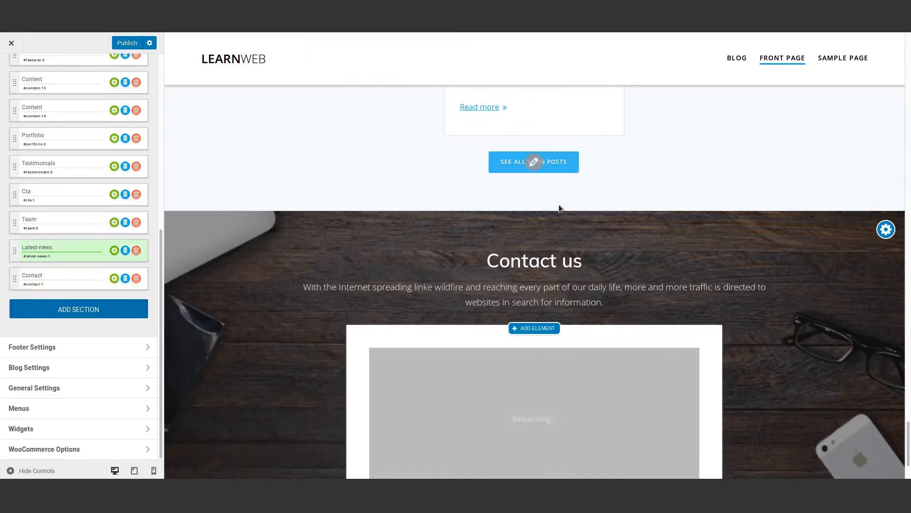
- Open the Menus panel from the customizer sidebar
scroll(509, 437, down, 2)
scroll(484, 435, down, 2)
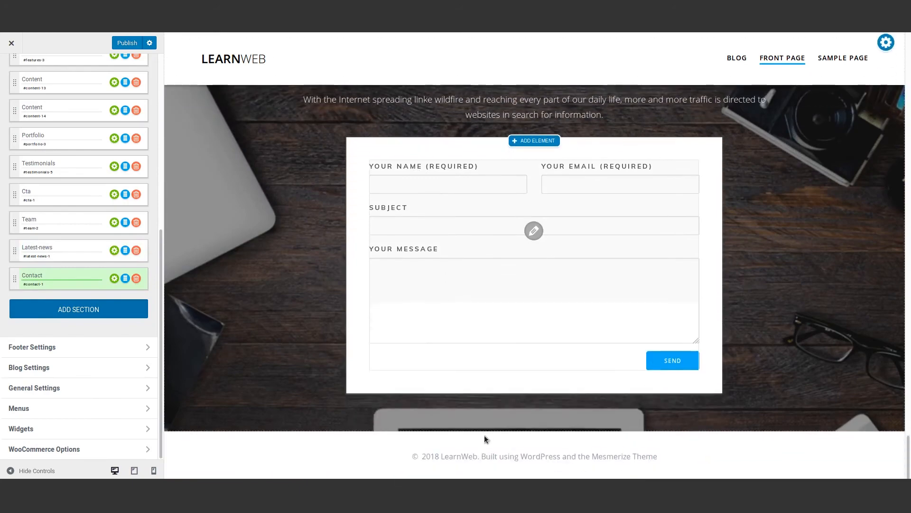
scroll(431, 355, up, 15)
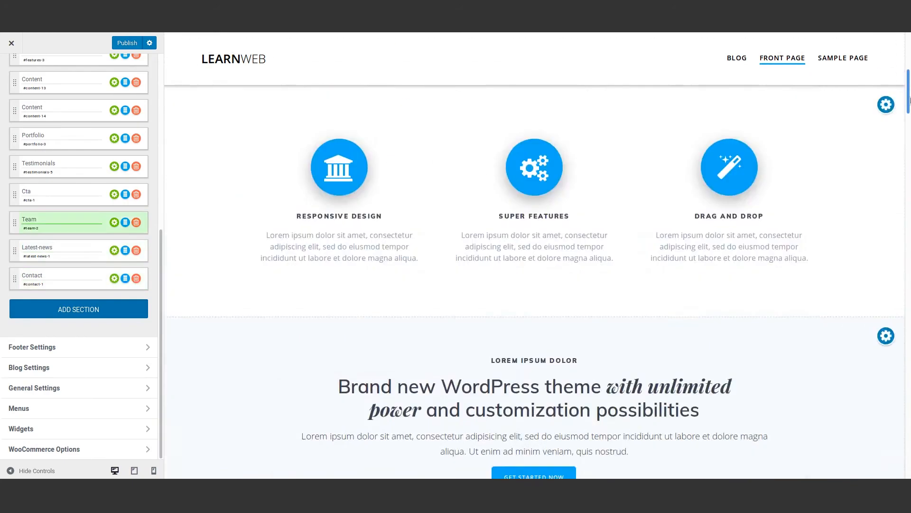
scroll(139, 428, down, 5)
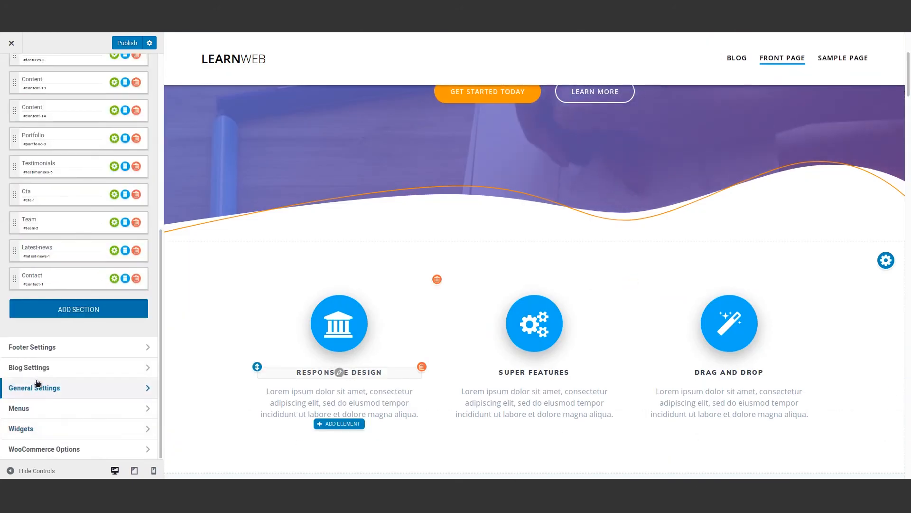
click(50, 411)
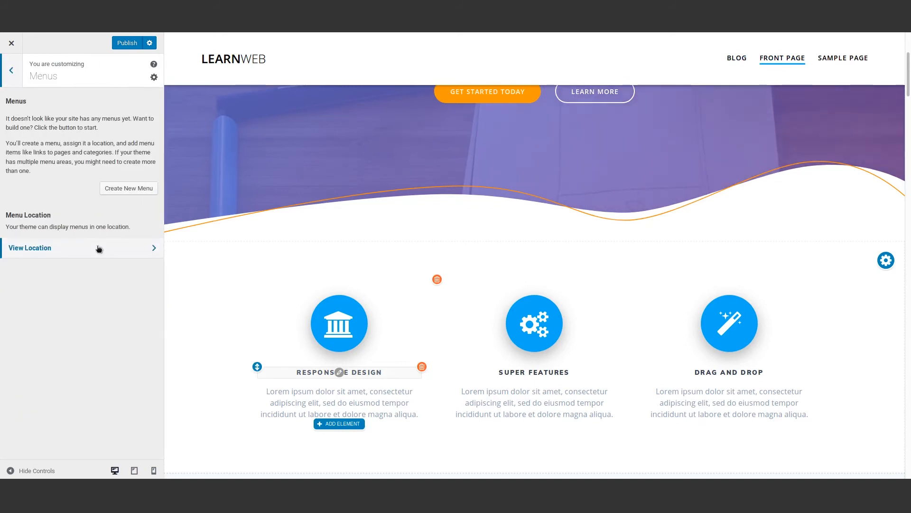
- Create a menu named 'Main Menu' assigned to the Primary Menu location
click(110, 189)
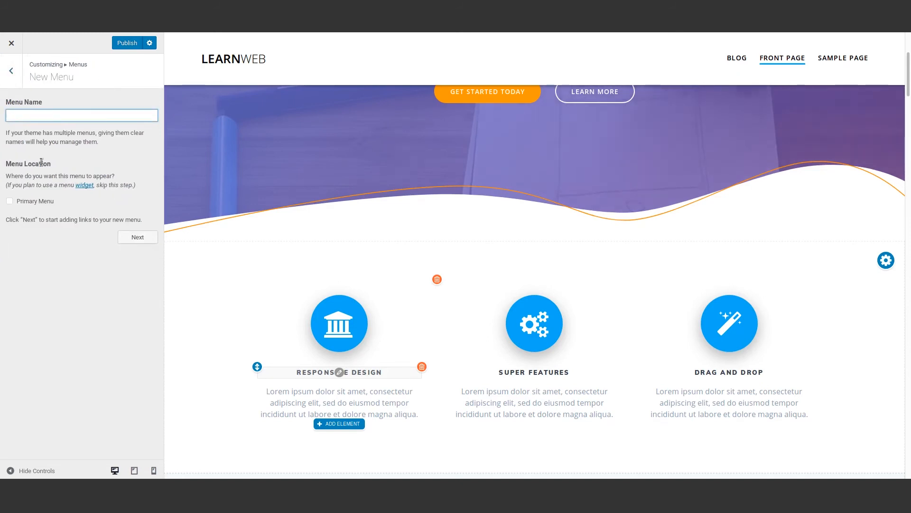
text(Main Menu)
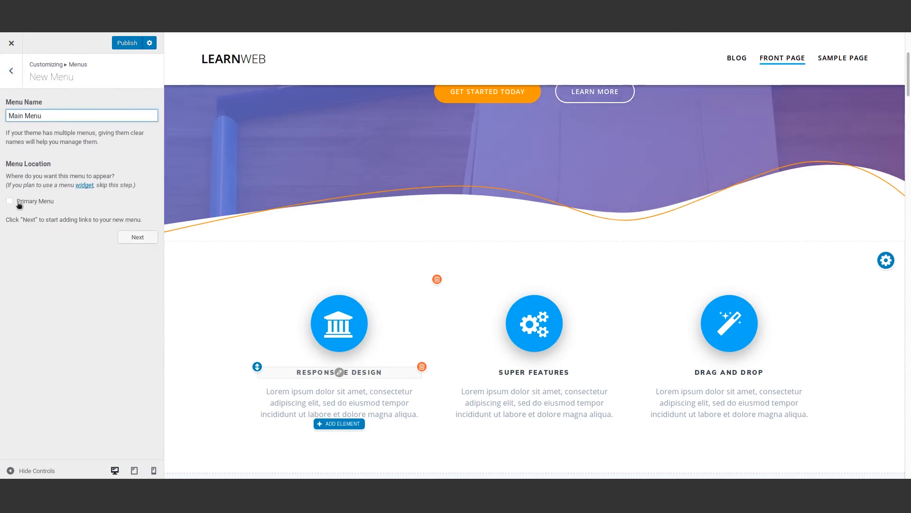
click(19, 204)
click(138, 237)
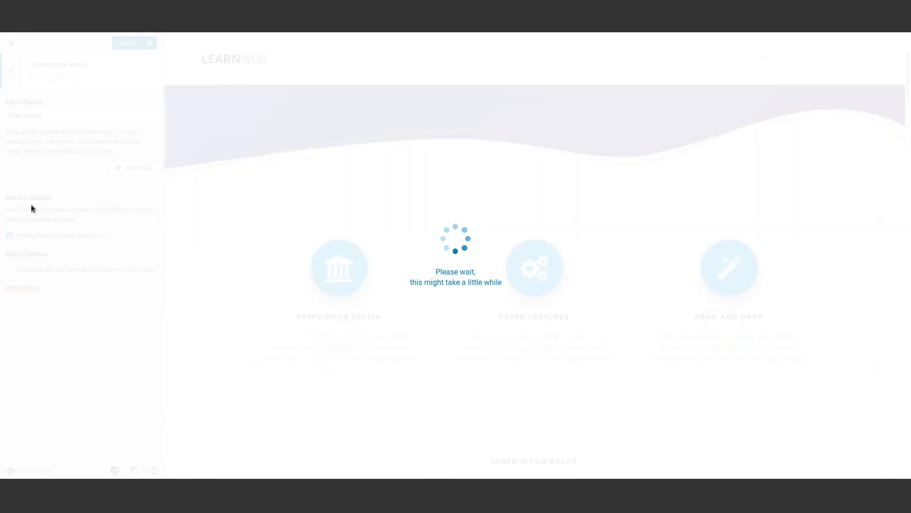
click(26, 283)
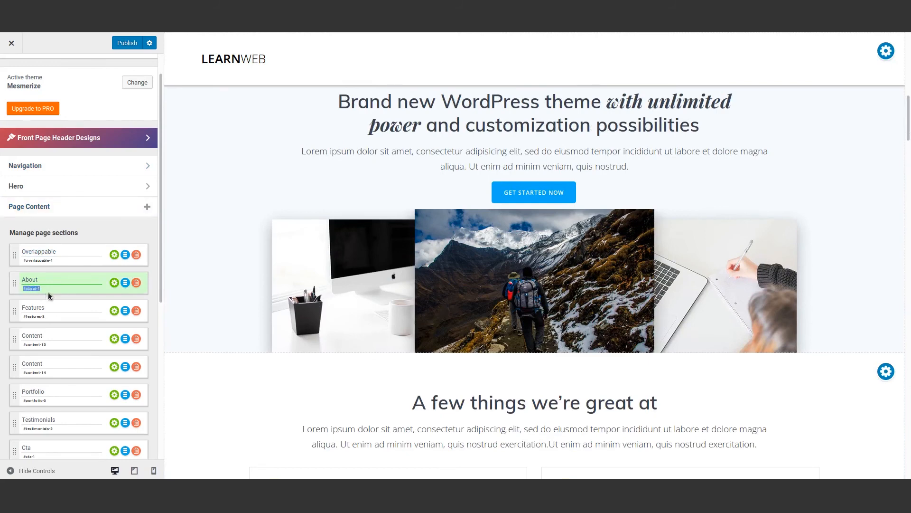
- Add an About custom link pointing to #about-1 to Main Menu
scroll(101, 382, down, 5)
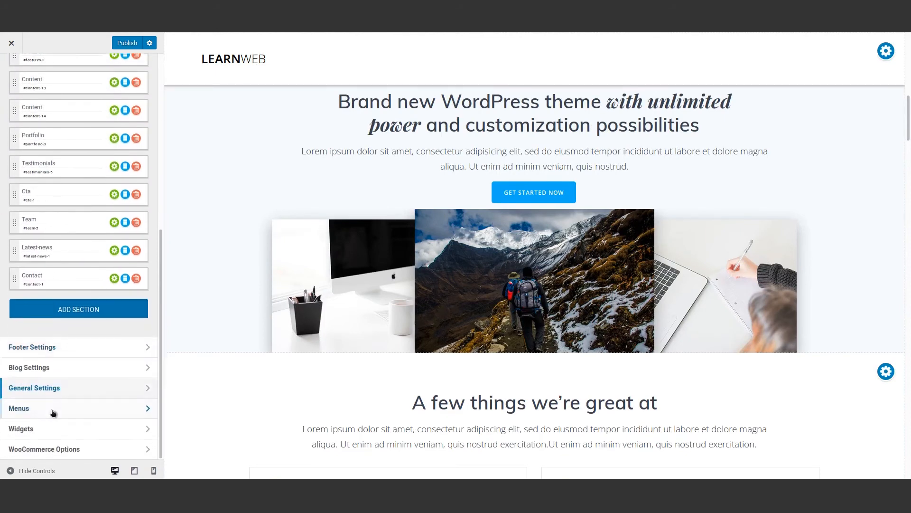
click(54, 411)
click(40, 133)
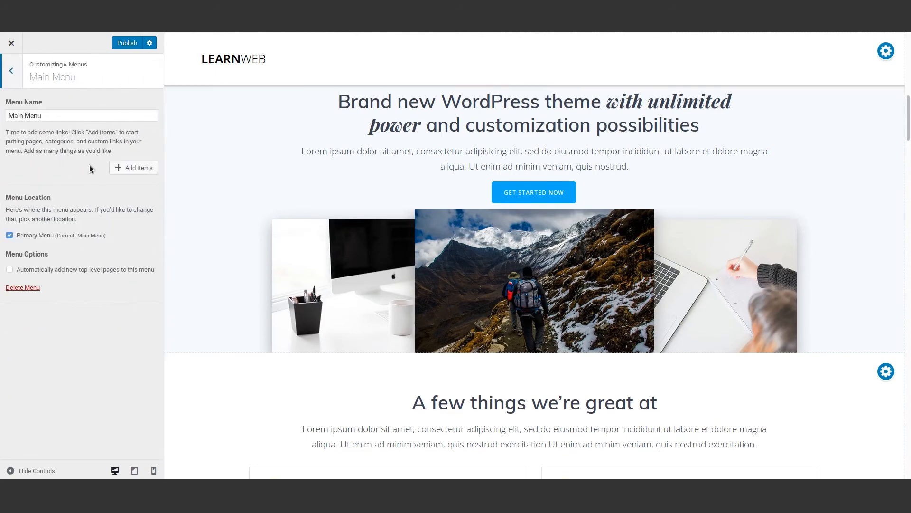
click(133, 168)
click(217, 81)
click(224, 112)
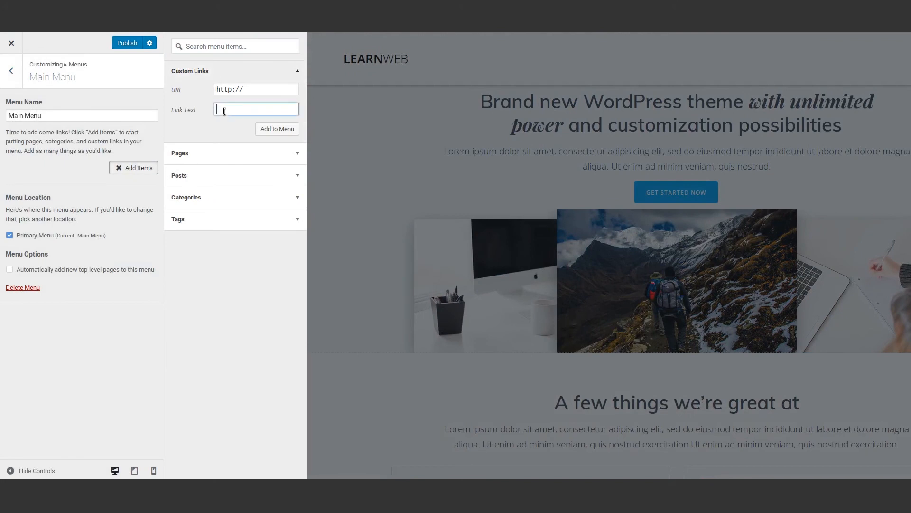
drag(245, 89, 67, 92)
click(235, 112)
click(289, 127)
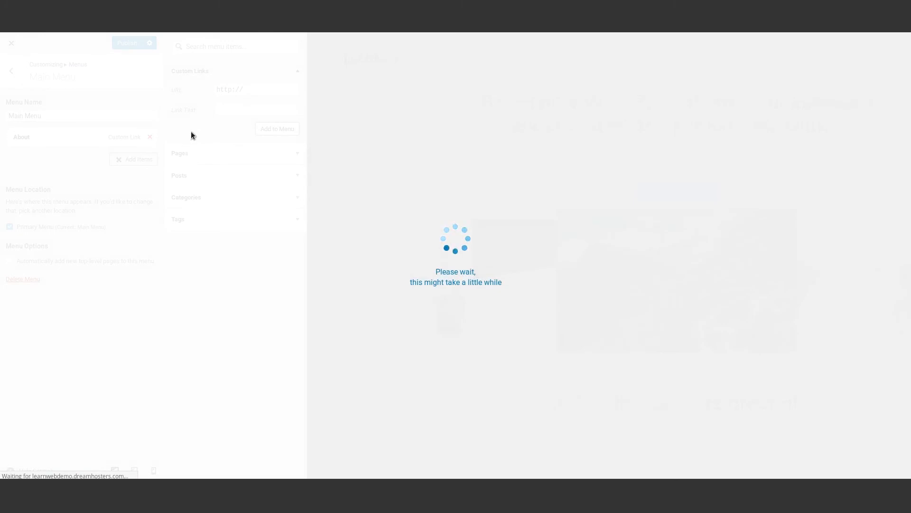
- Add Portfolio (#portfolio) and News (#latest-news-1) custom links to Main Menu
click(133, 160)
scroll(267, 159, up, 8)
click(11, 71)
click(12, 70)
scroll(39, 233, down, 2)
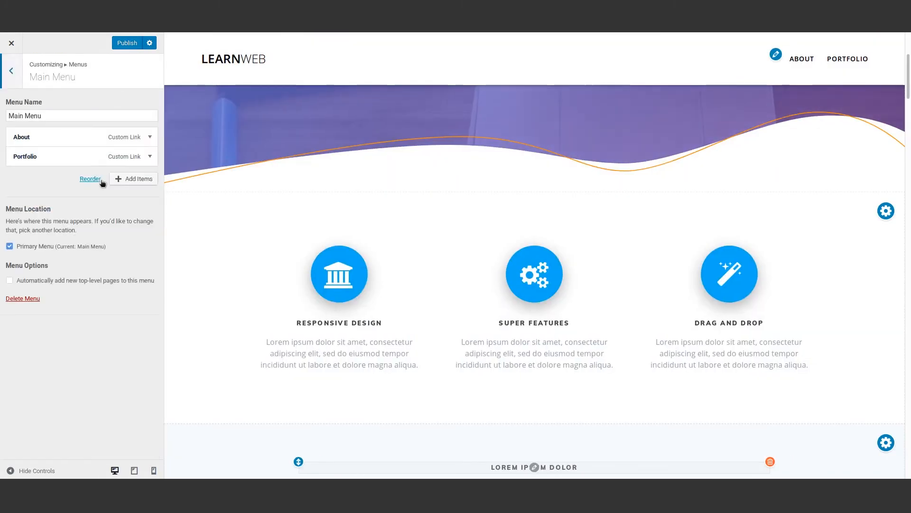
click(134, 179)
click(255, 90)
text(#latest-news-1)
click(256, 109)
text(New)
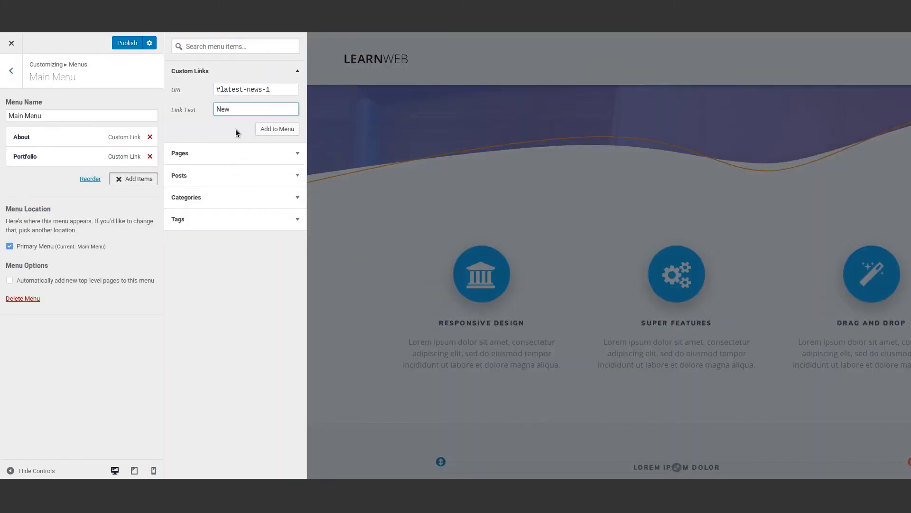
click(277, 128)
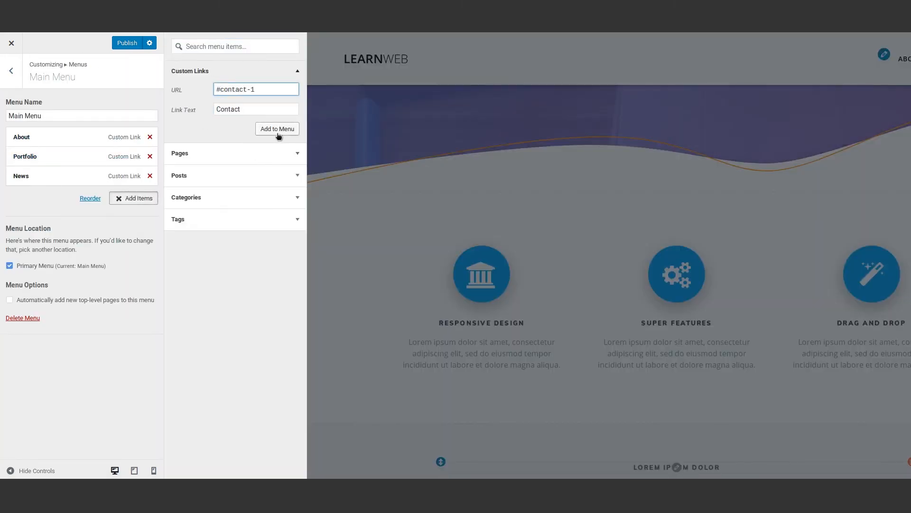
- Add the Contact link (#contact-1) and return to the customizer's top level
click(277, 132)
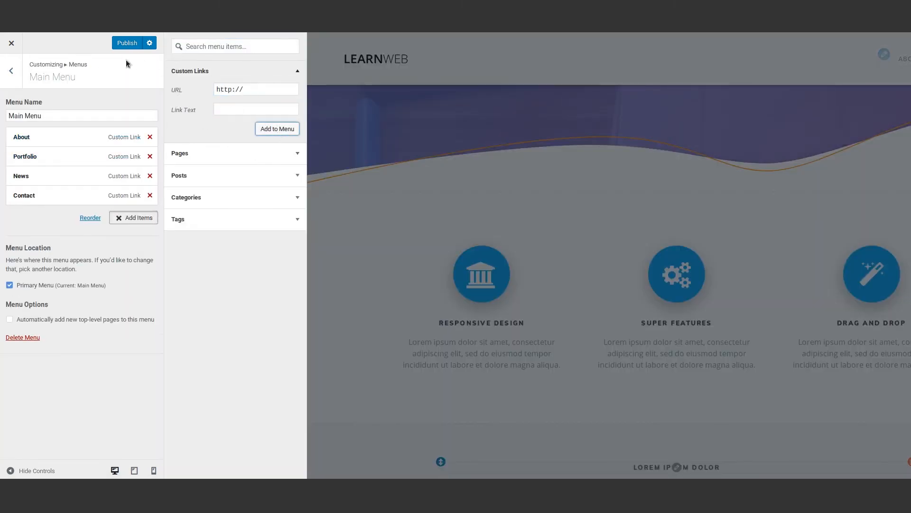
click(10, 71)
scroll(887, 141, down, 5)
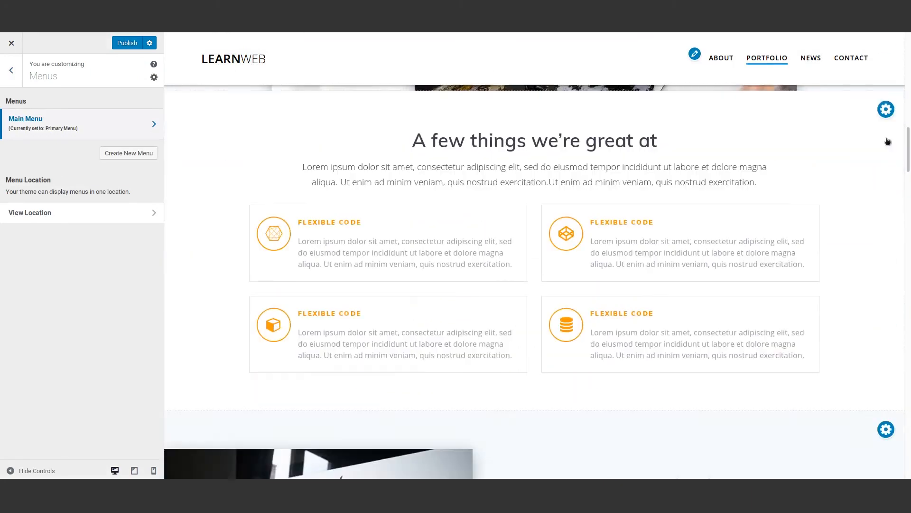
drag(908, 142, 908, 45)
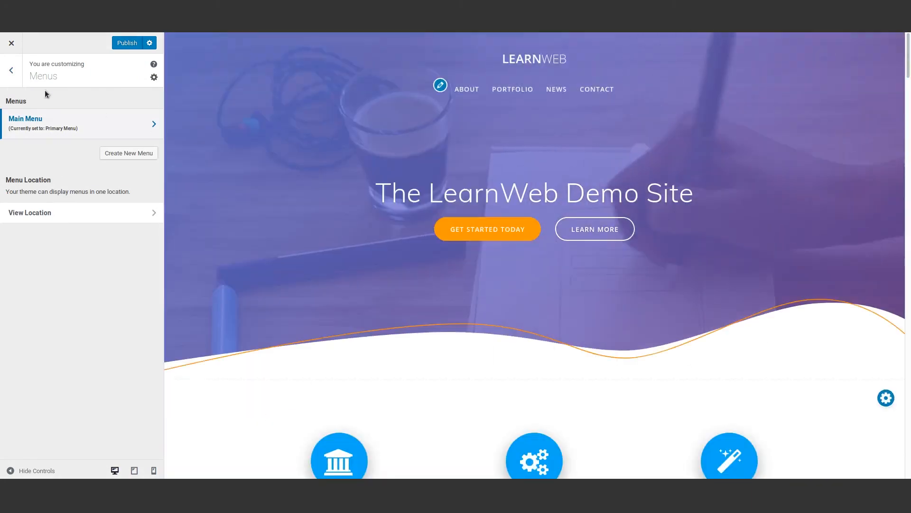
click(11, 74)
- Set the Front Page Hero background type to Image
scroll(58, 288, up, 6)
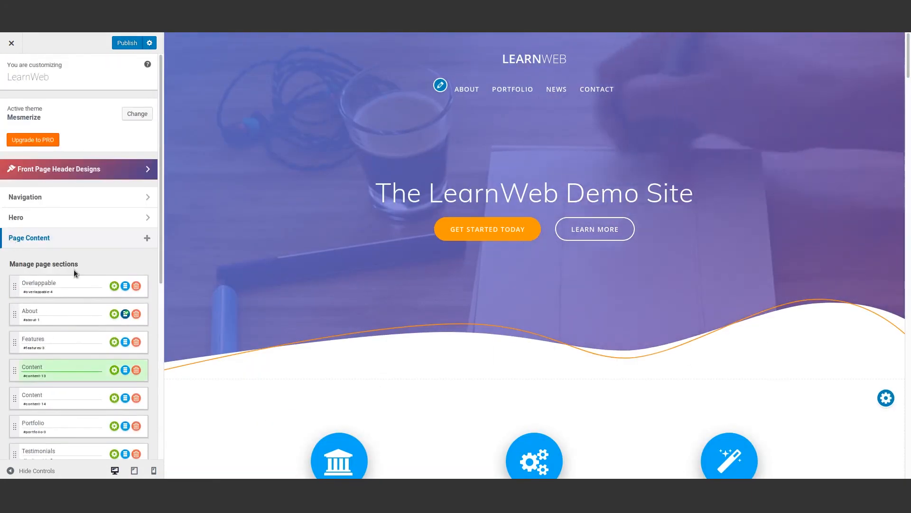
click(57, 282)
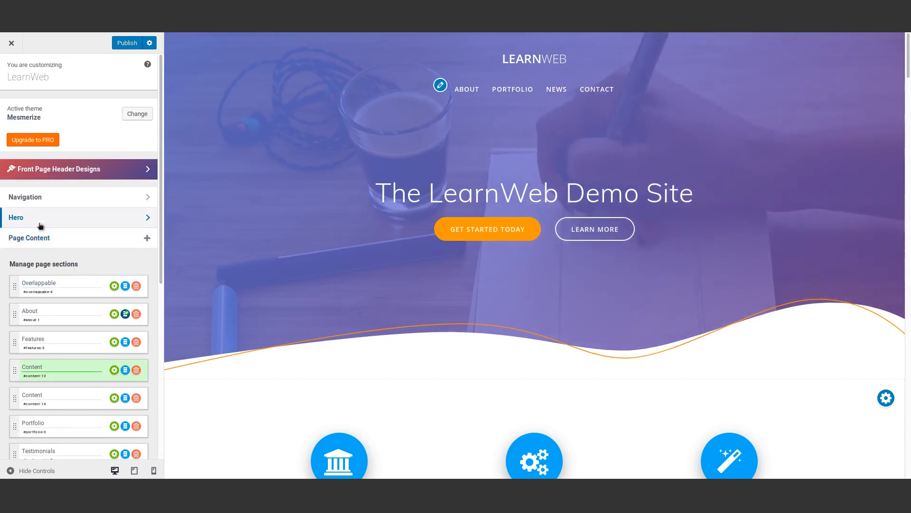
click(40, 221)
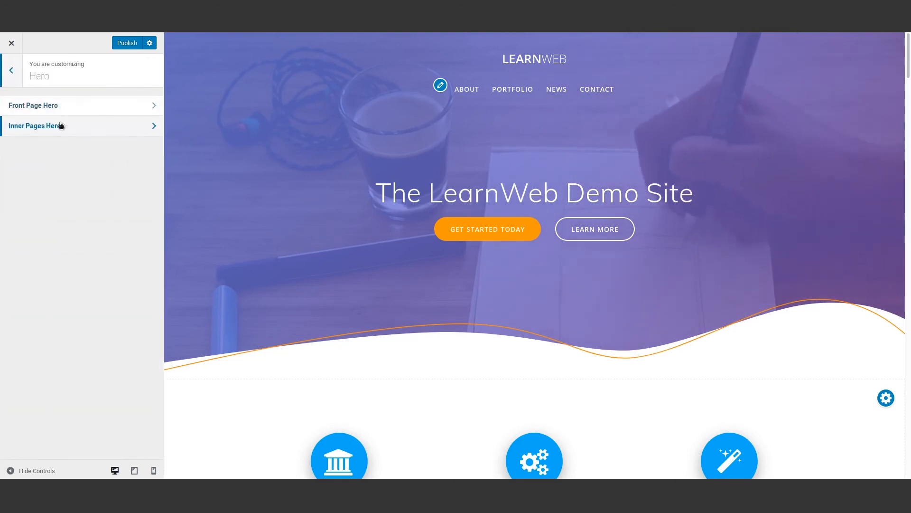
click(56, 109)
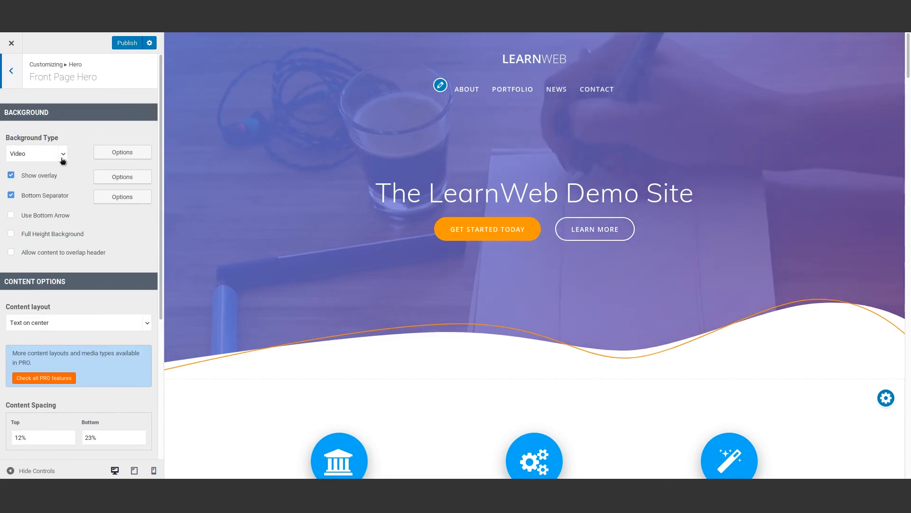
click(62, 158)
click(50, 182)
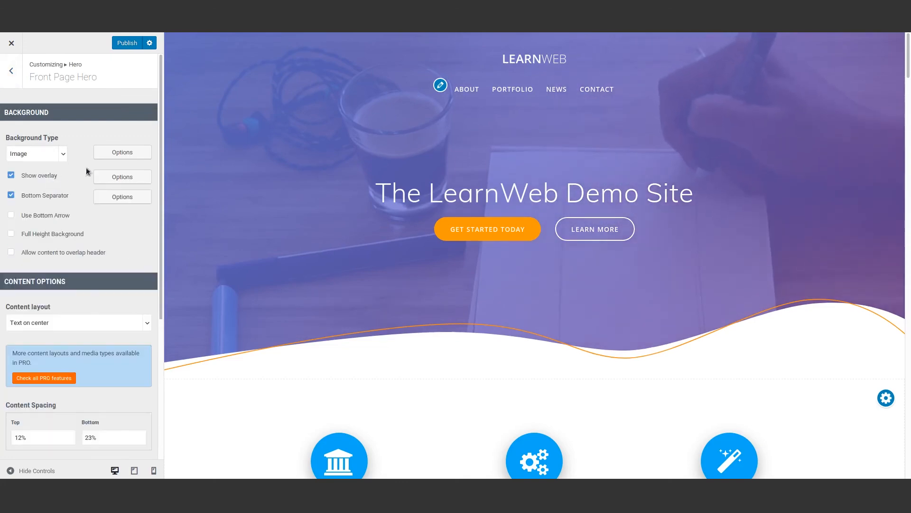
- Upload image2.jpg and choose it as the hero background image
click(116, 151)
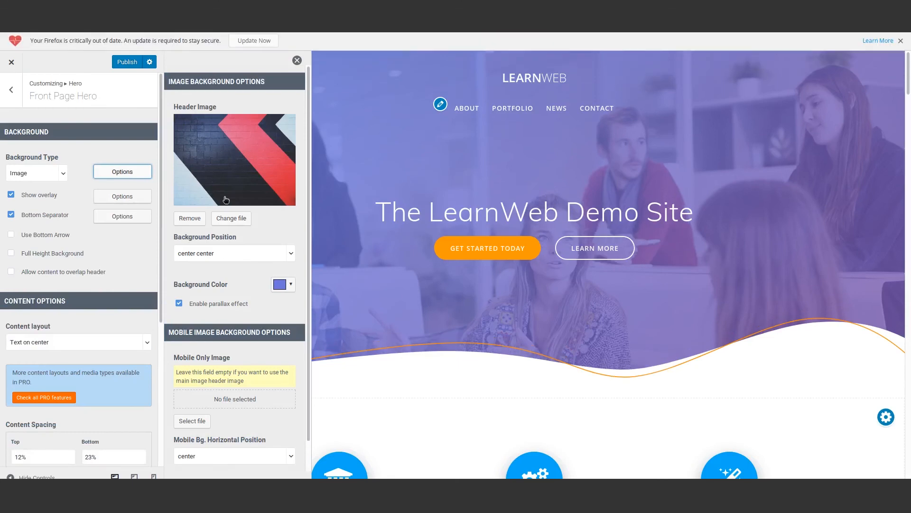
click(230, 215)
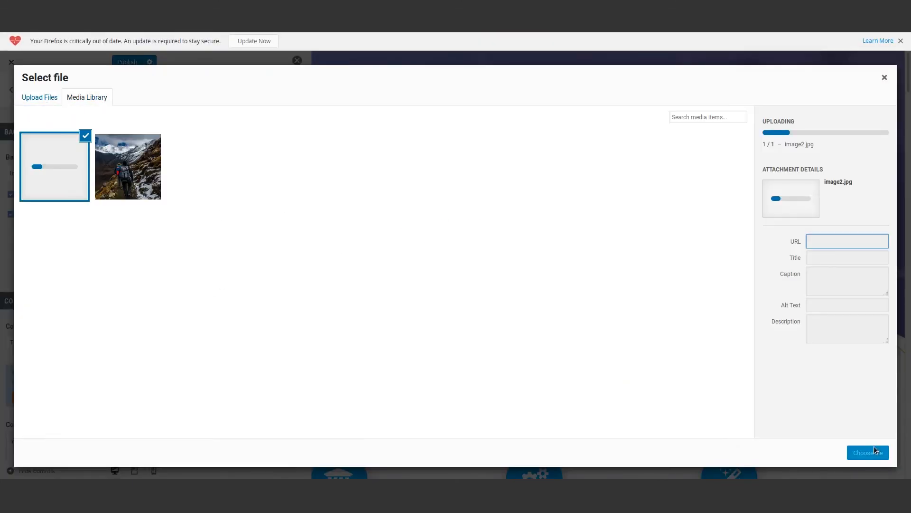
click(869, 453)
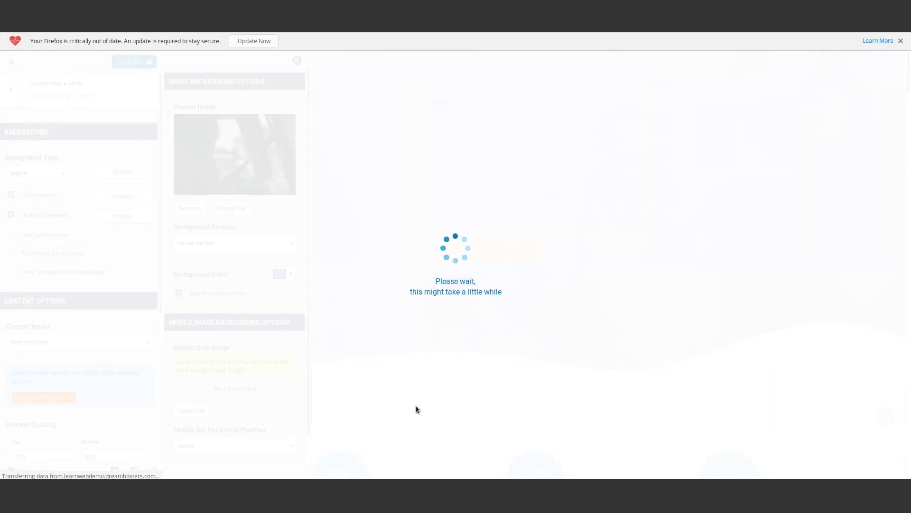